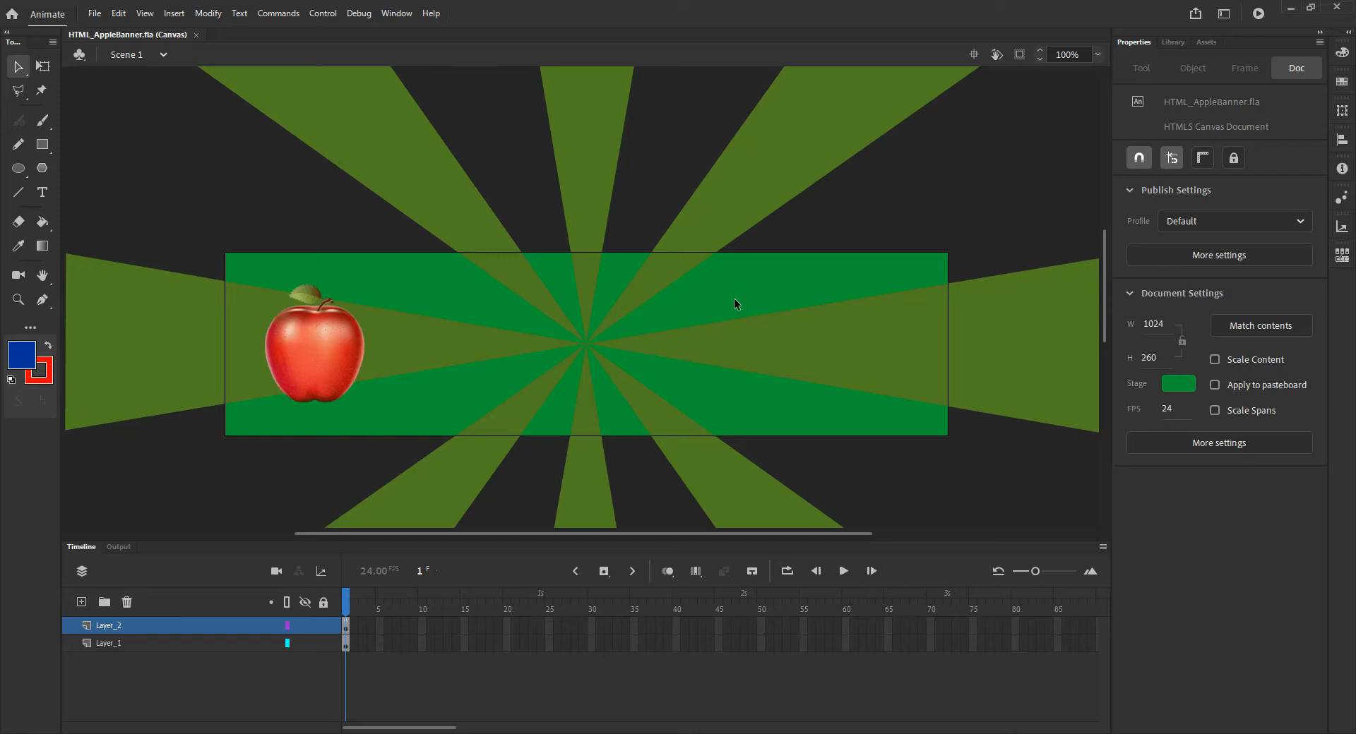
Open the rays movie clip on the stage and view the script on the first frame of its Layer_2
{"action": "left_click", "coordinate": [708, 241], "text": "ctrl+alt"}
{"action": "left_click_drag", "start_coordinate": [642, 306], "coordinate": [652, 239]}
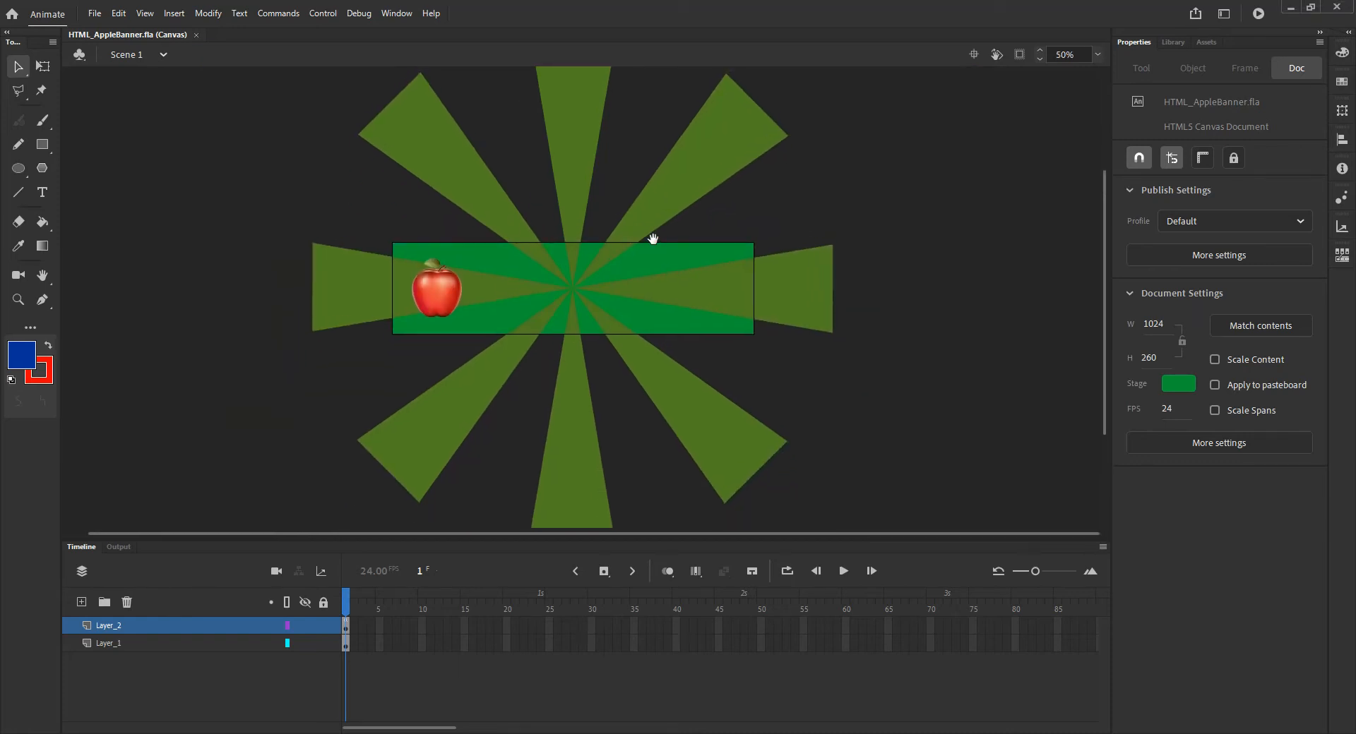
{"action": "left_click", "coordinate": [670, 202]}
{"action": "double_click", "coordinate": [685, 201]}
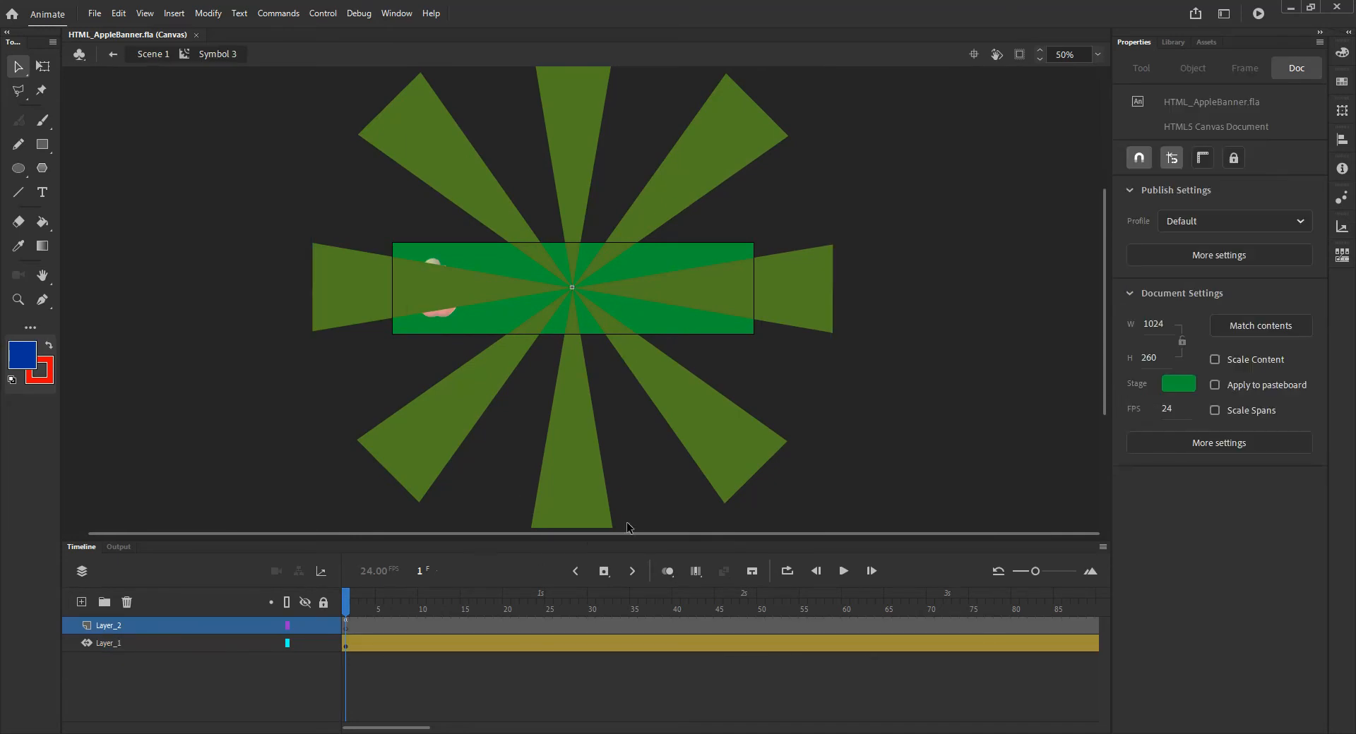
{"action": "left_click_drag", "start_coordinate": [357, 598], "coordinate": [264, 600]}
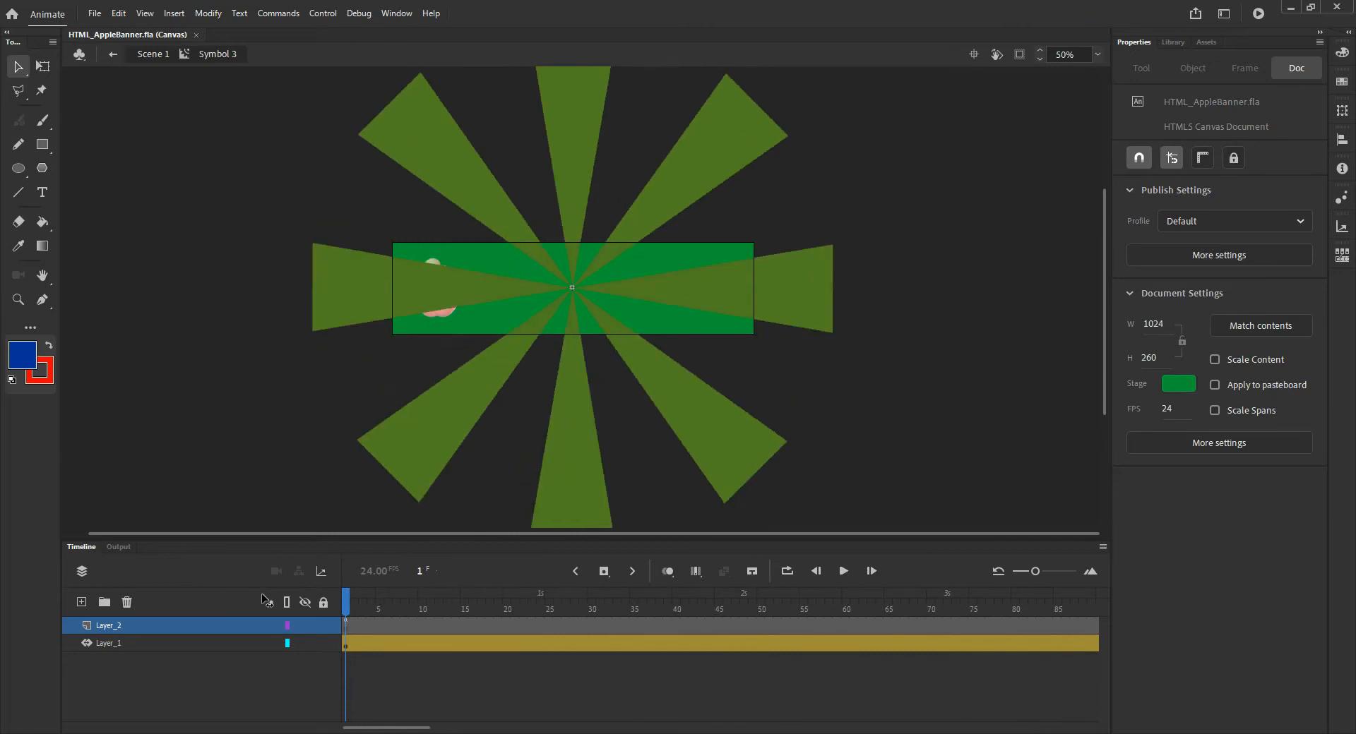
{"action": "left_click", "coordinate": [346, 625]}
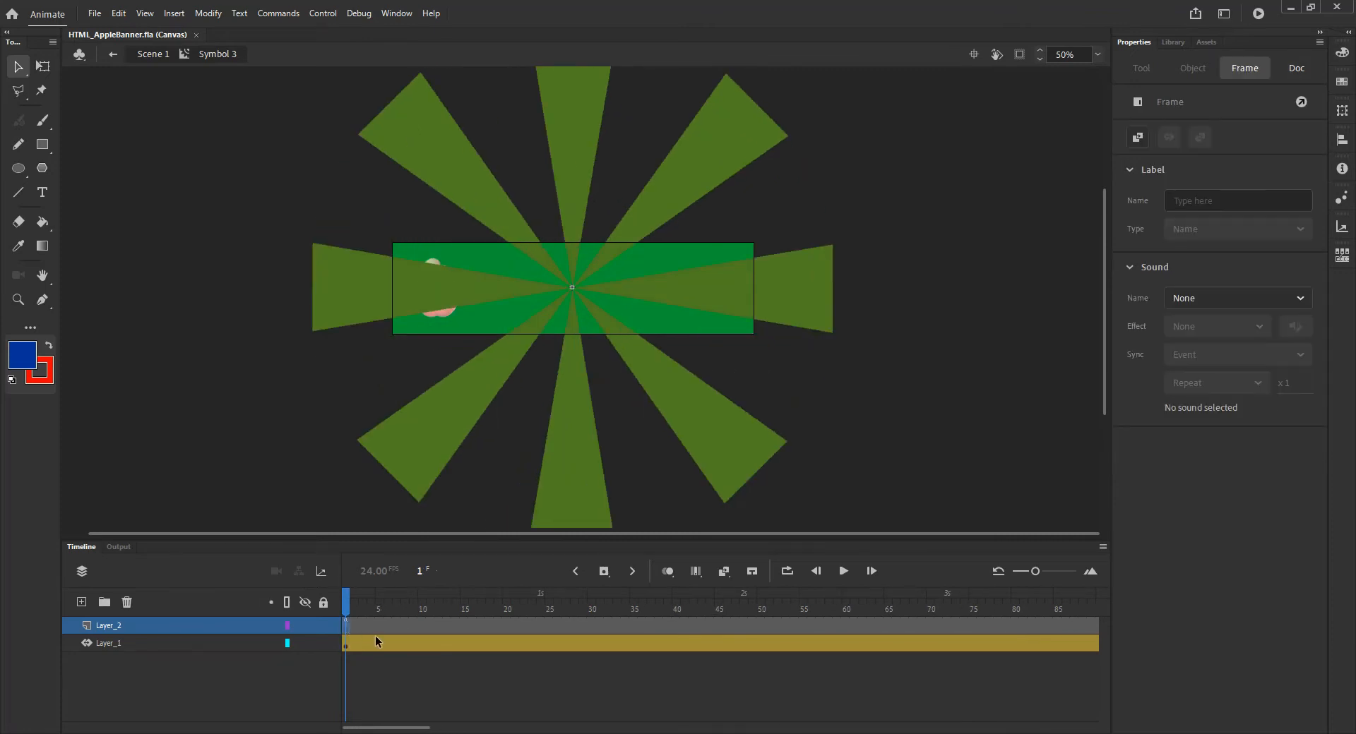
{"action": "key", "text": "F9"}
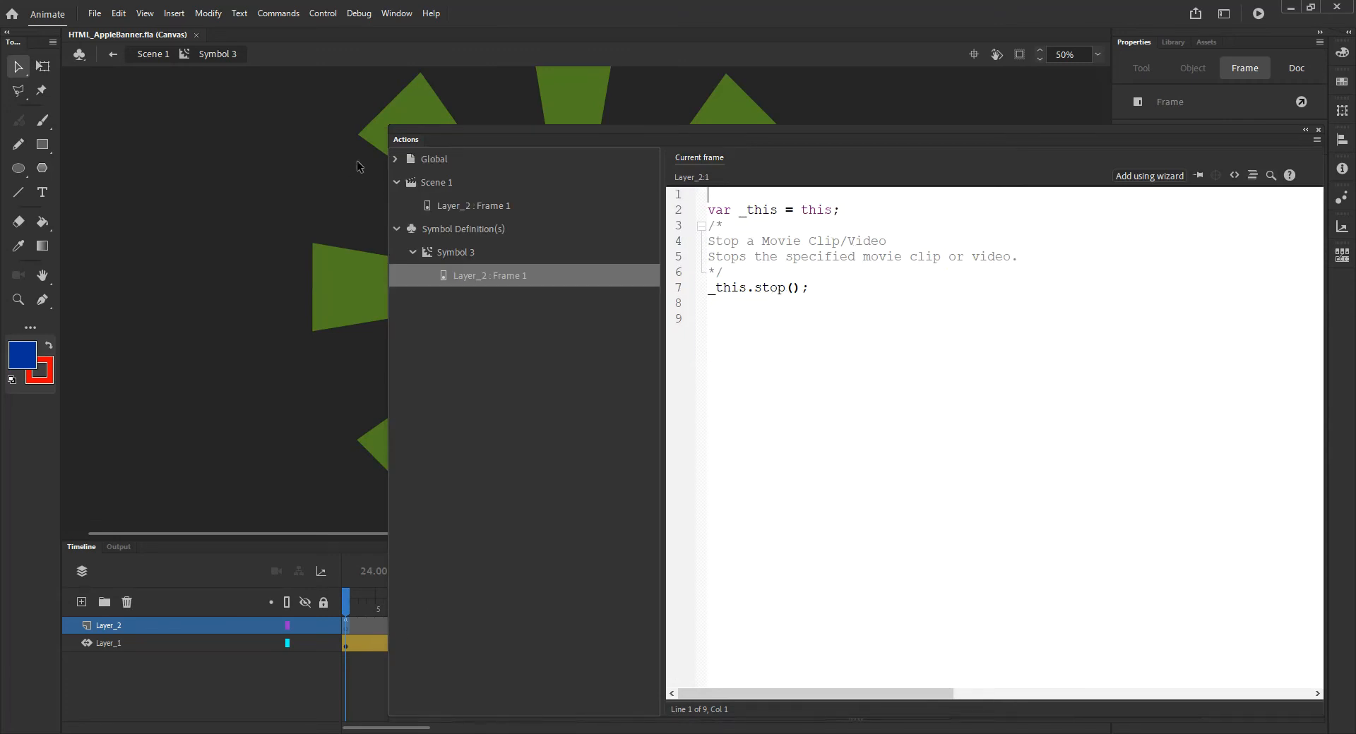
{"action": "left_click_drag", "start_coordinate": [461, 126], "coordinate": [759, 120]}
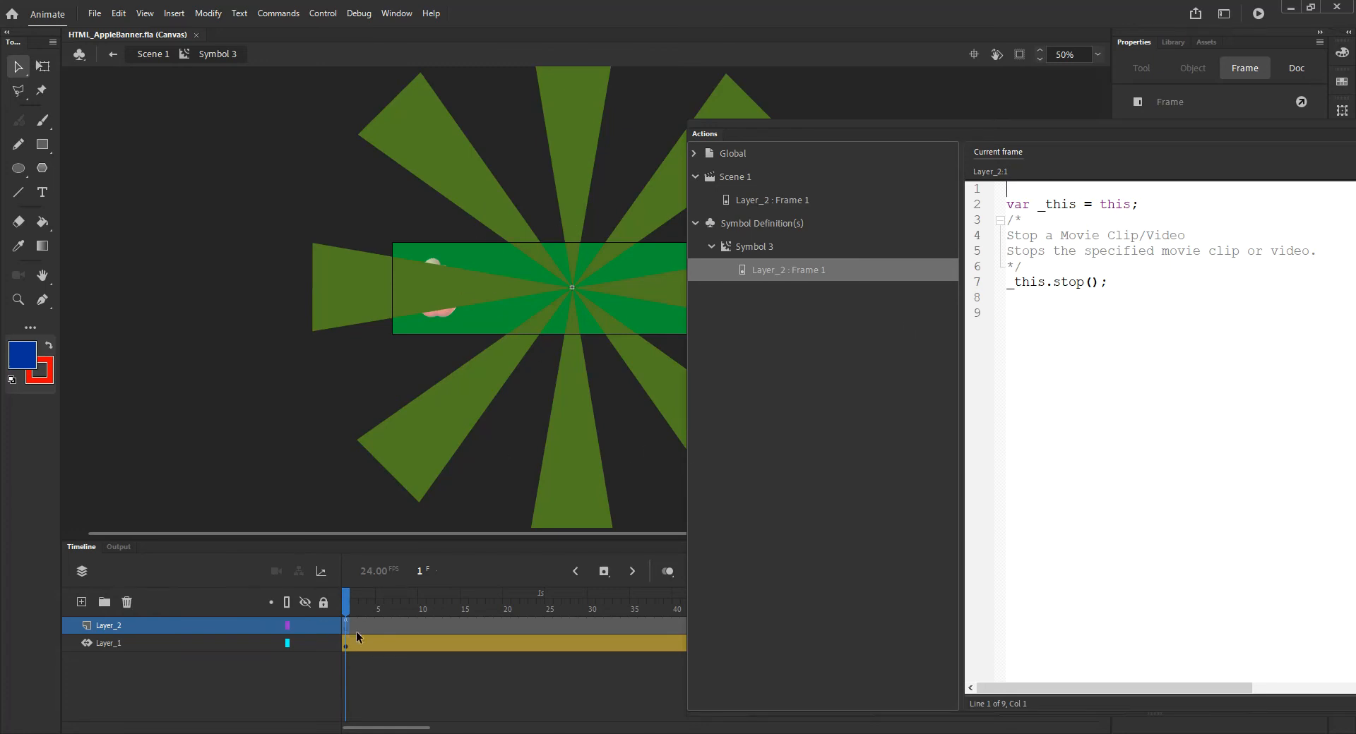
Return to Scene 1 and check the instance names of the apple and rays movie clips
{"action": "left_click", "coordinate": [152, 55]}
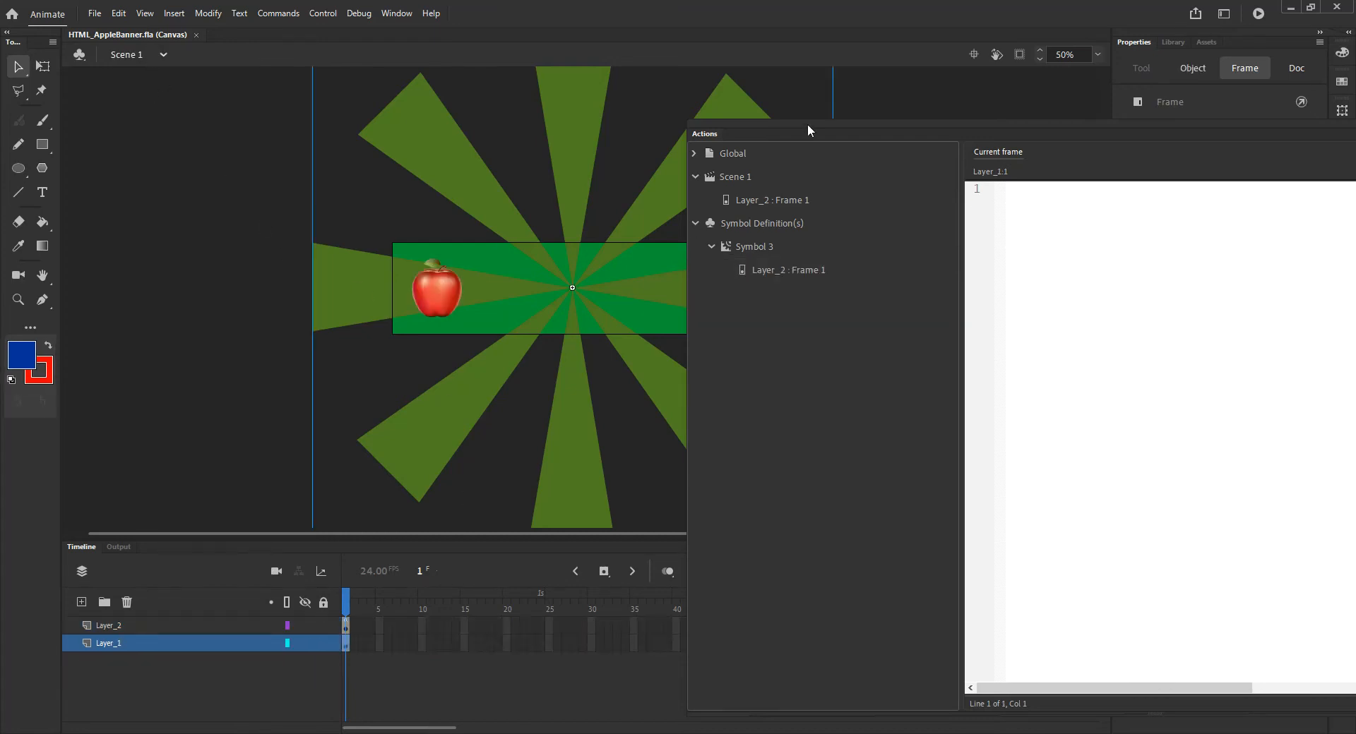
{"action": "left_click_drag", "start_coordinate": [807, 121], "coordinate": [818, 103]}
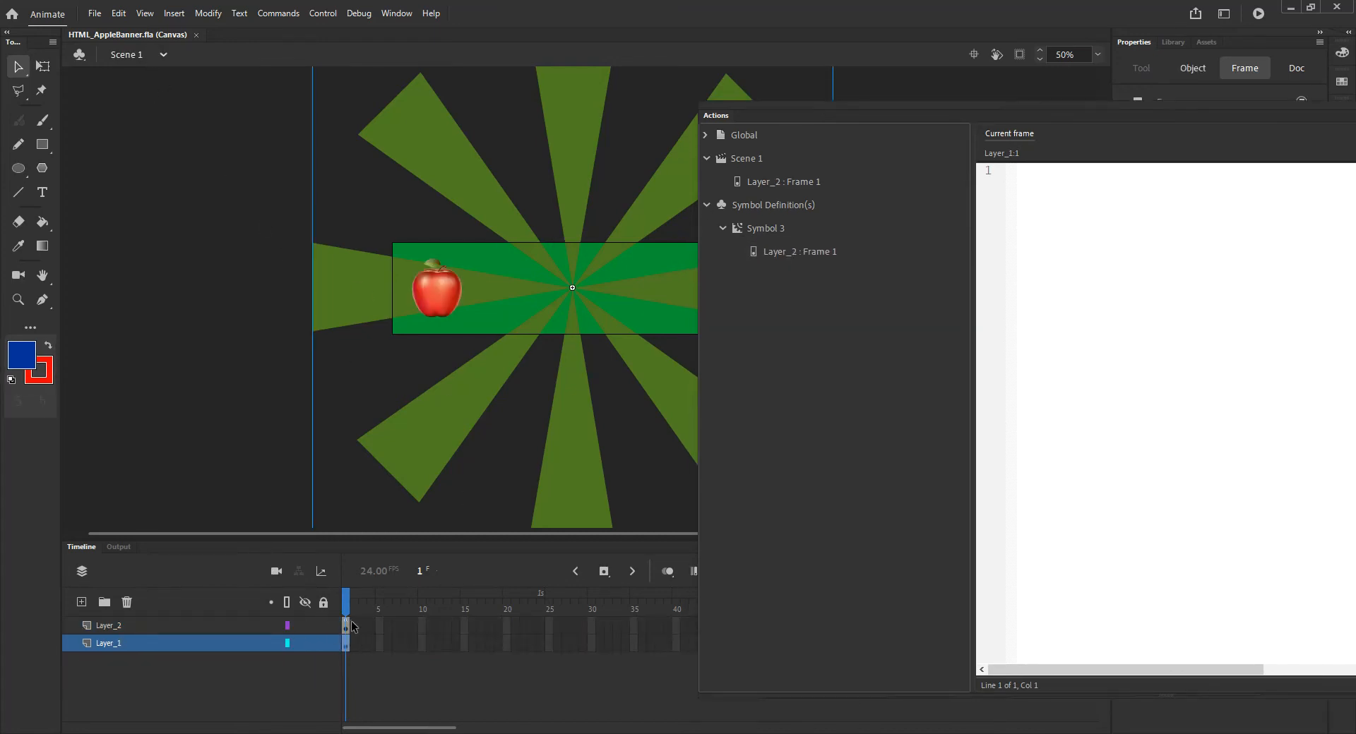
{"action": "left_click", "coordinate": [445, 296]}
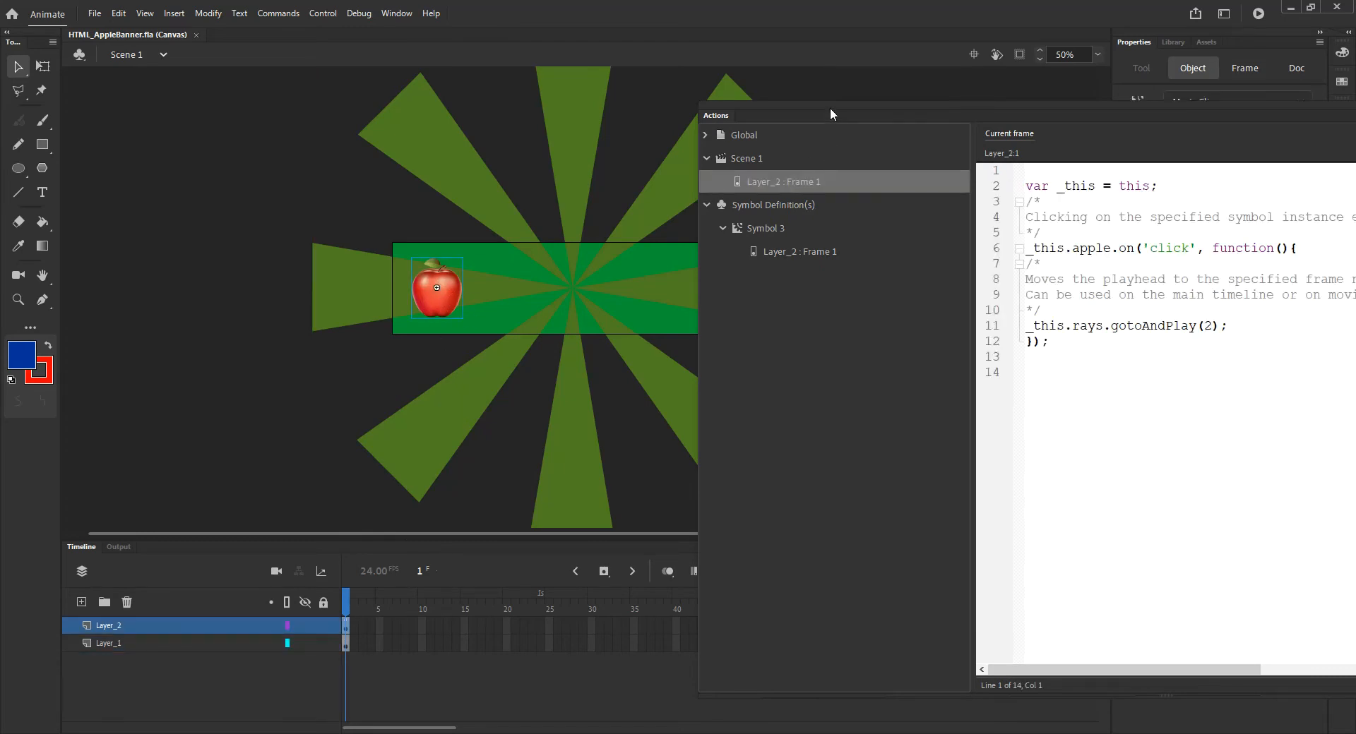
{"action": "left_click_drag", "start_coordinate": [831, 104], "coordinate": [789, 297]}
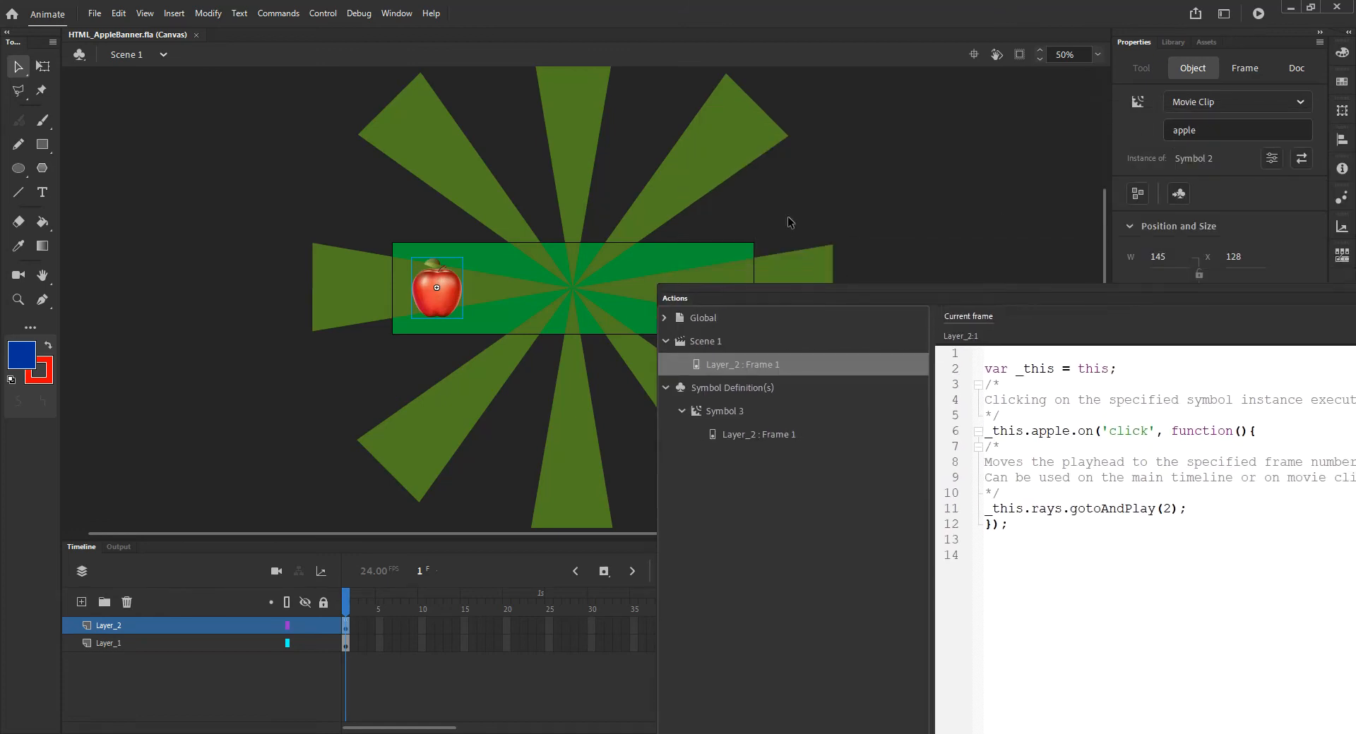
{"action": "left_click", "coordinate": [727, 147]}
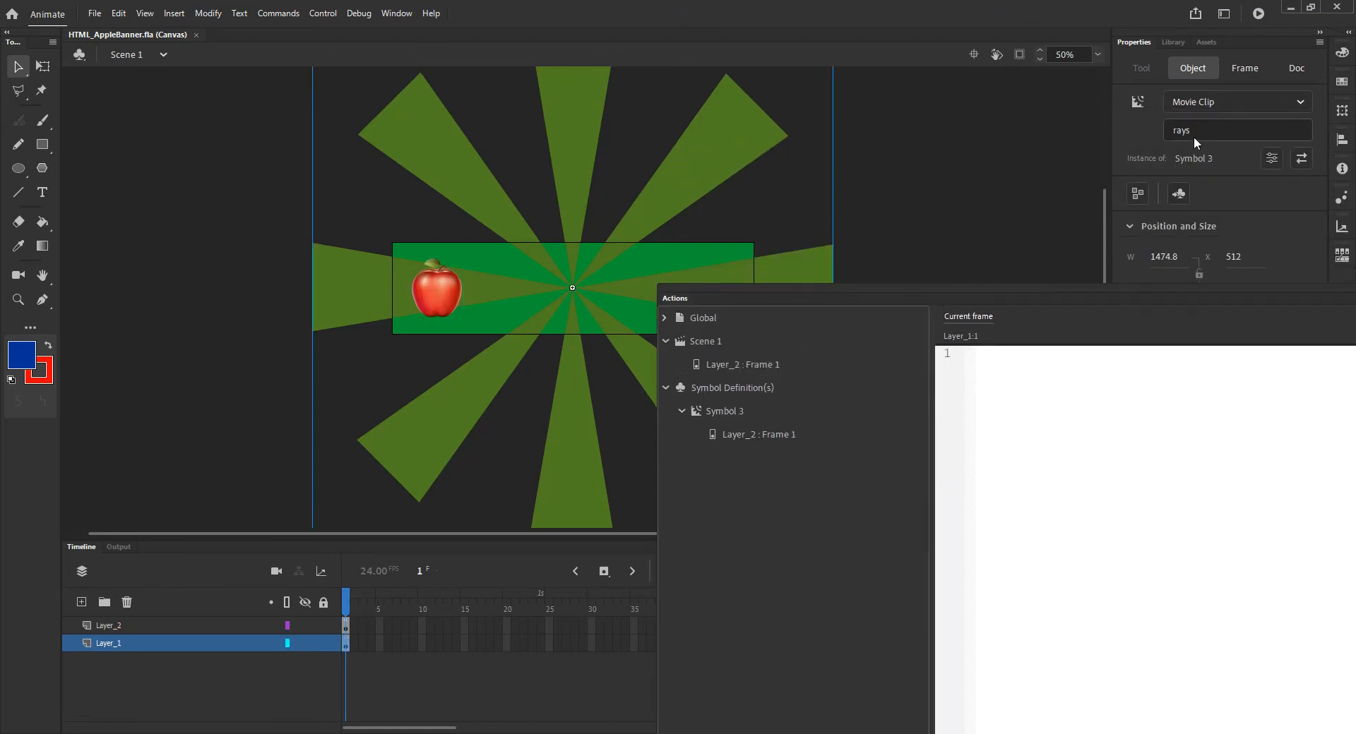
{"action": "left_click", "coordinate": [448, 291]}
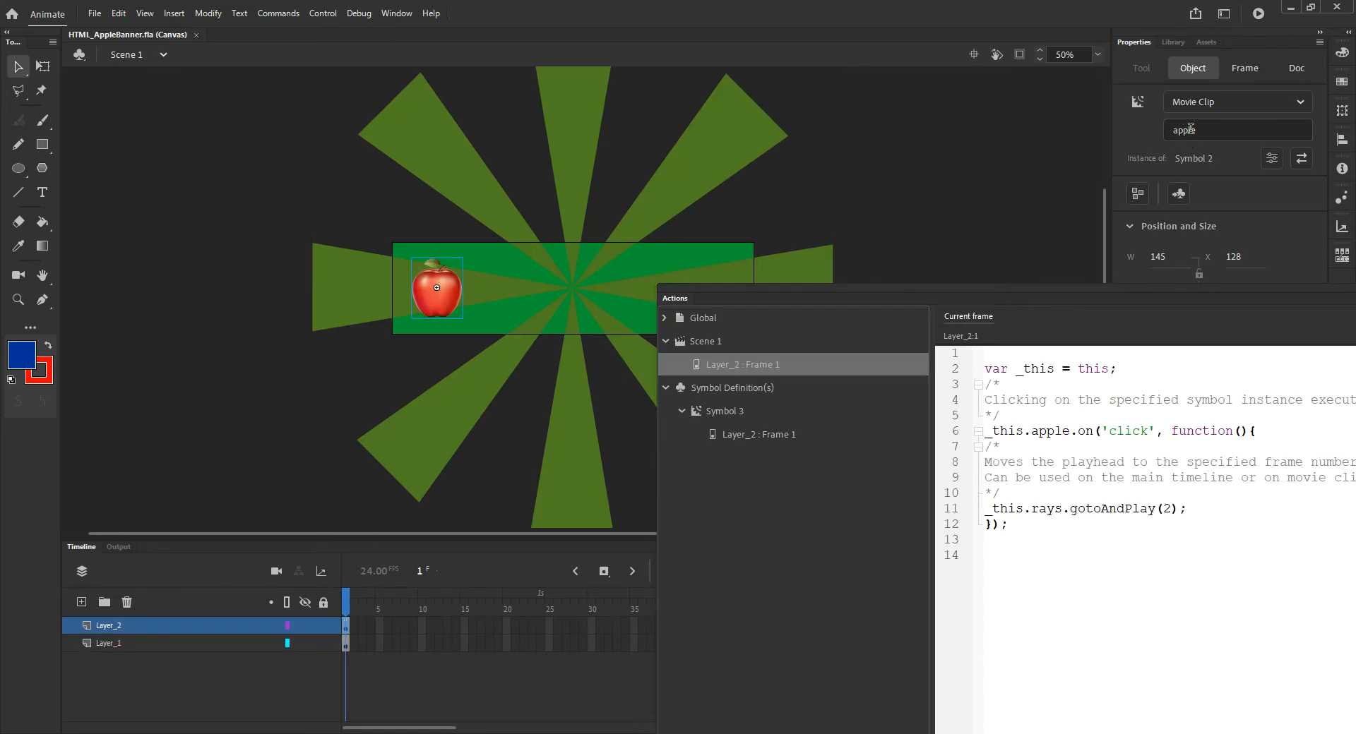
{"action": "left_click", "coordinate": [720, 168]}
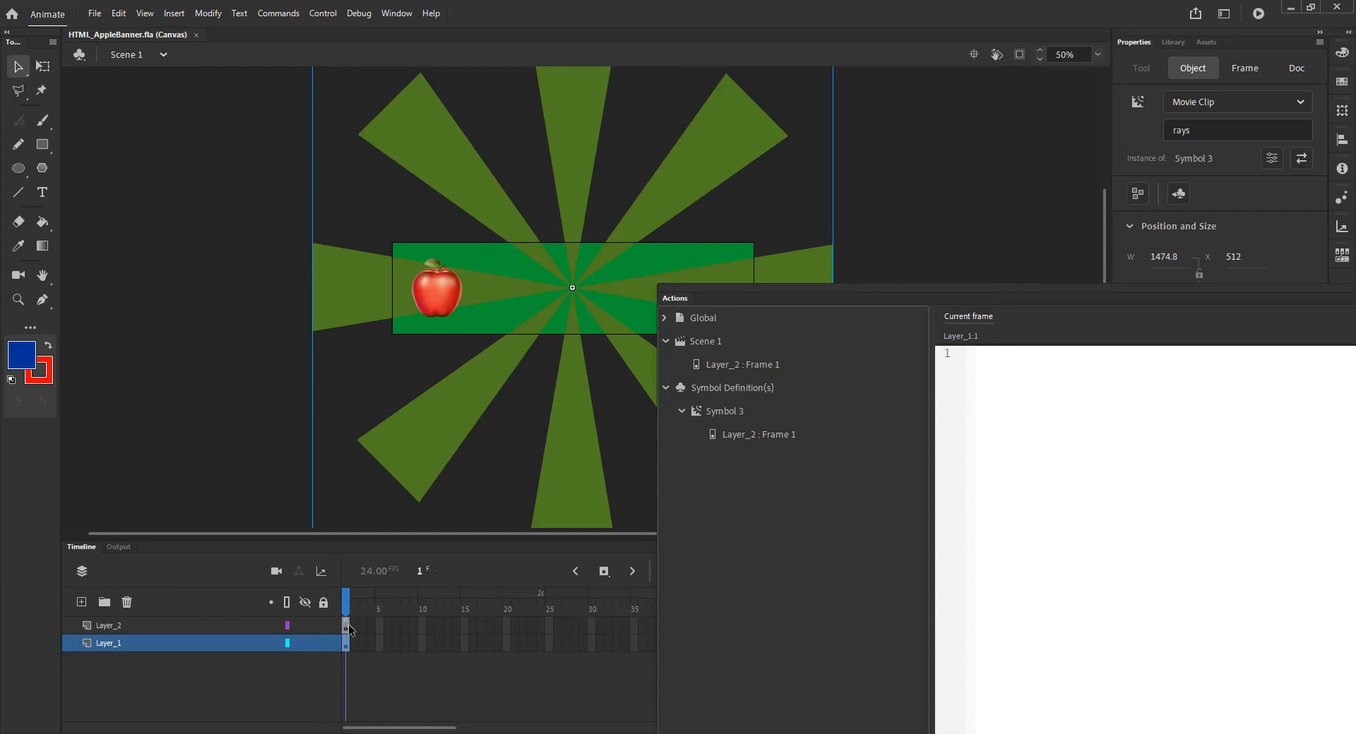
Examine the script on Layer_2 frame 1 of Scene 1, from the click handler to its closing line
{"action": "left_click", "coordinate": [346, 625]}
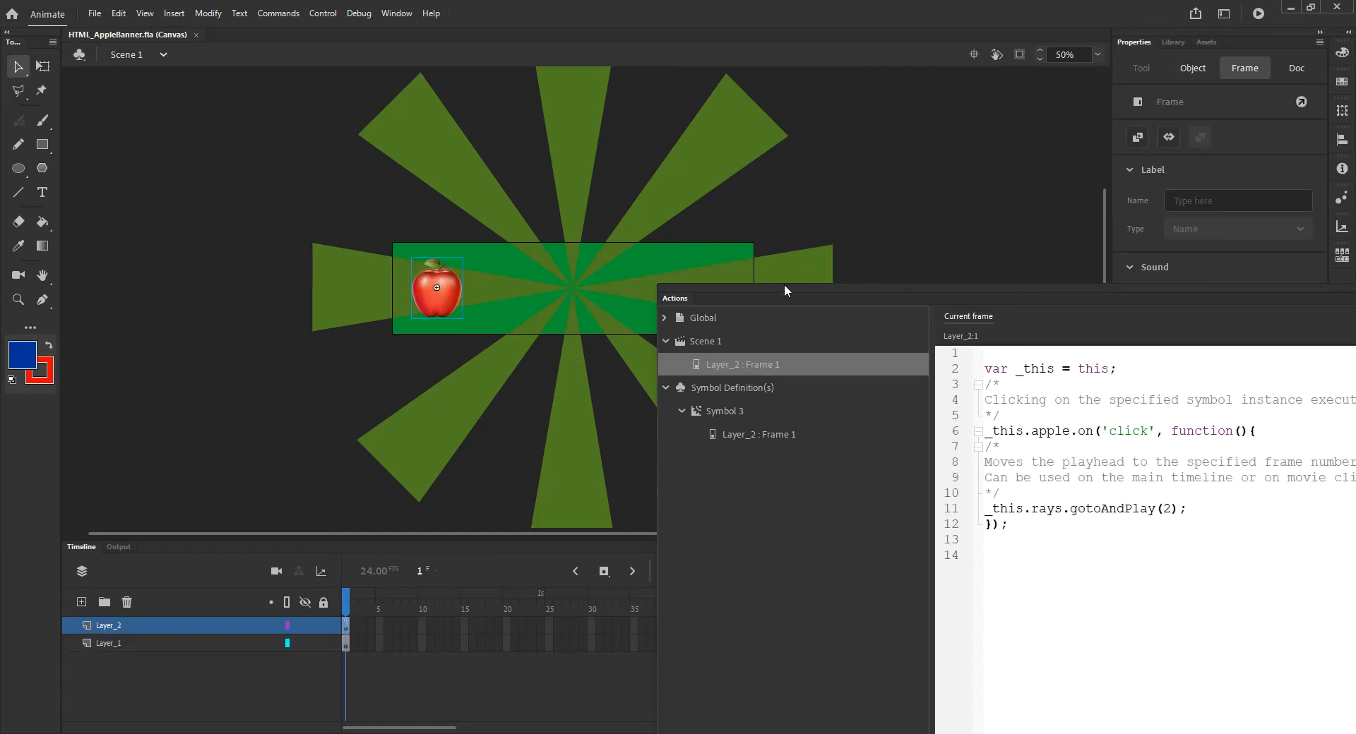
{"action": "left_click_drag", "start_coordinate": [784, 287], "coordinate": [675, 236]}
{"action": "left_click_drag", "start_coordinate": [885, 382], "coordinate": [1154, 380]}
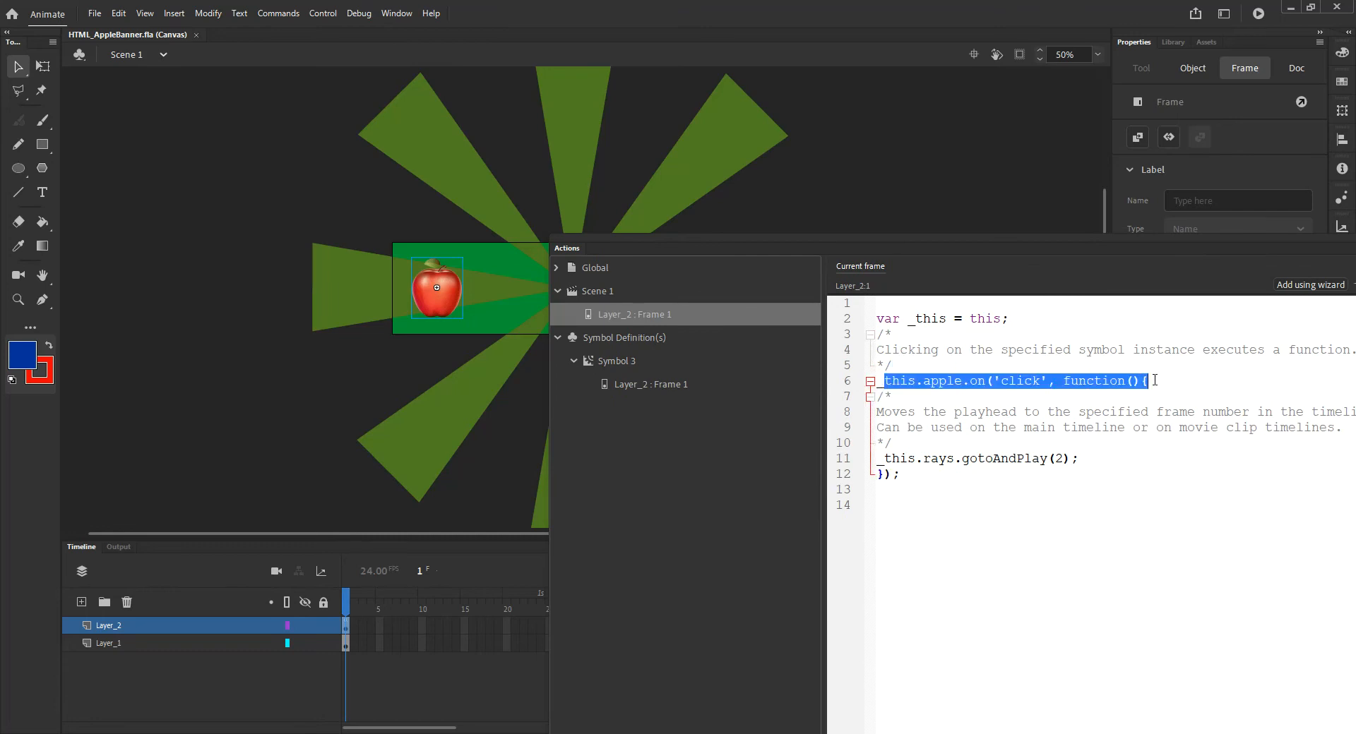
{"action": "left_click_drag", "start_coordinate": [901, 475], "coordinate": [876, 458]}
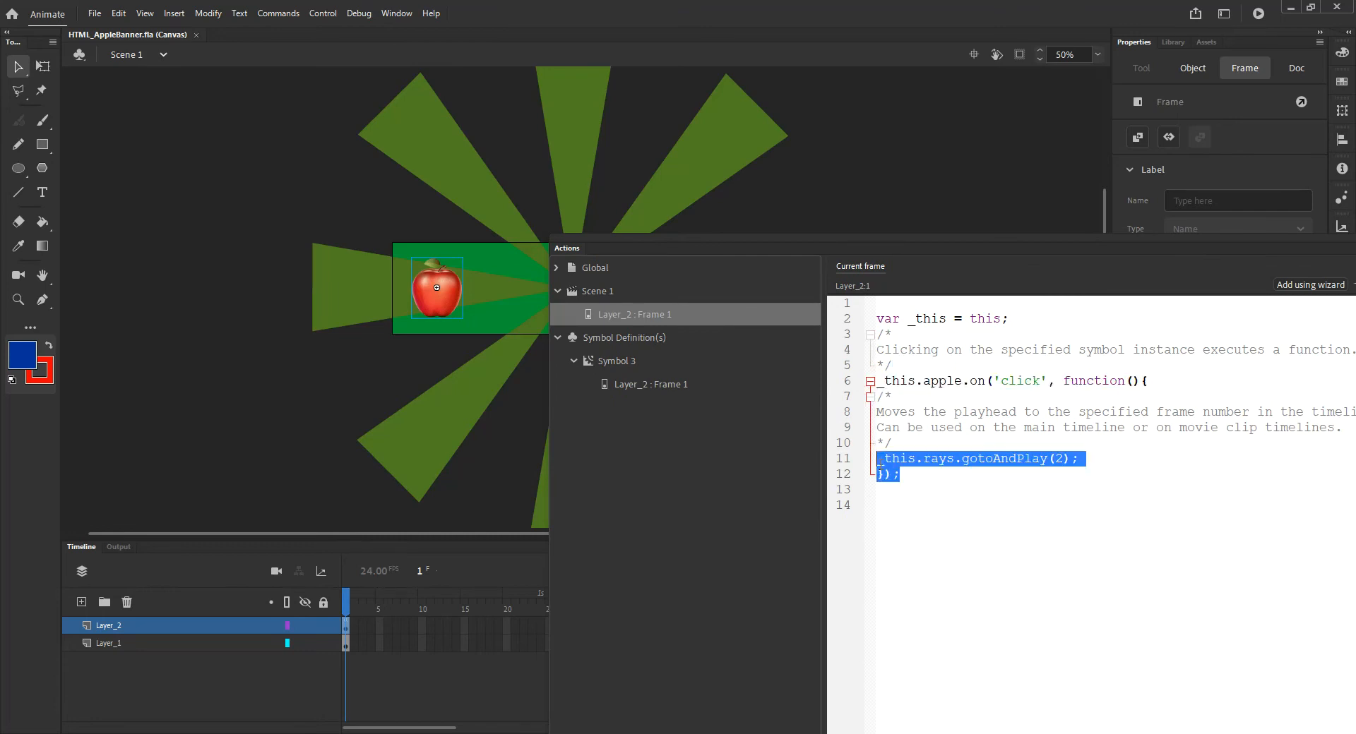
{"action": "left_click", "coordinate": [910, 482]}
{"action": "left_click_drag", "start_coordinate": [902, 475], "coordinate": [878, 466]}
{"action": "left_click_drag", "start_coordinate": [600, 235], "coordinate": [809, 163]}
Compare the apple's instance name with the click-handler line and examine the gotoAndPlay call in the script
{"action": "left_click", "coordinate": [457, 287]}
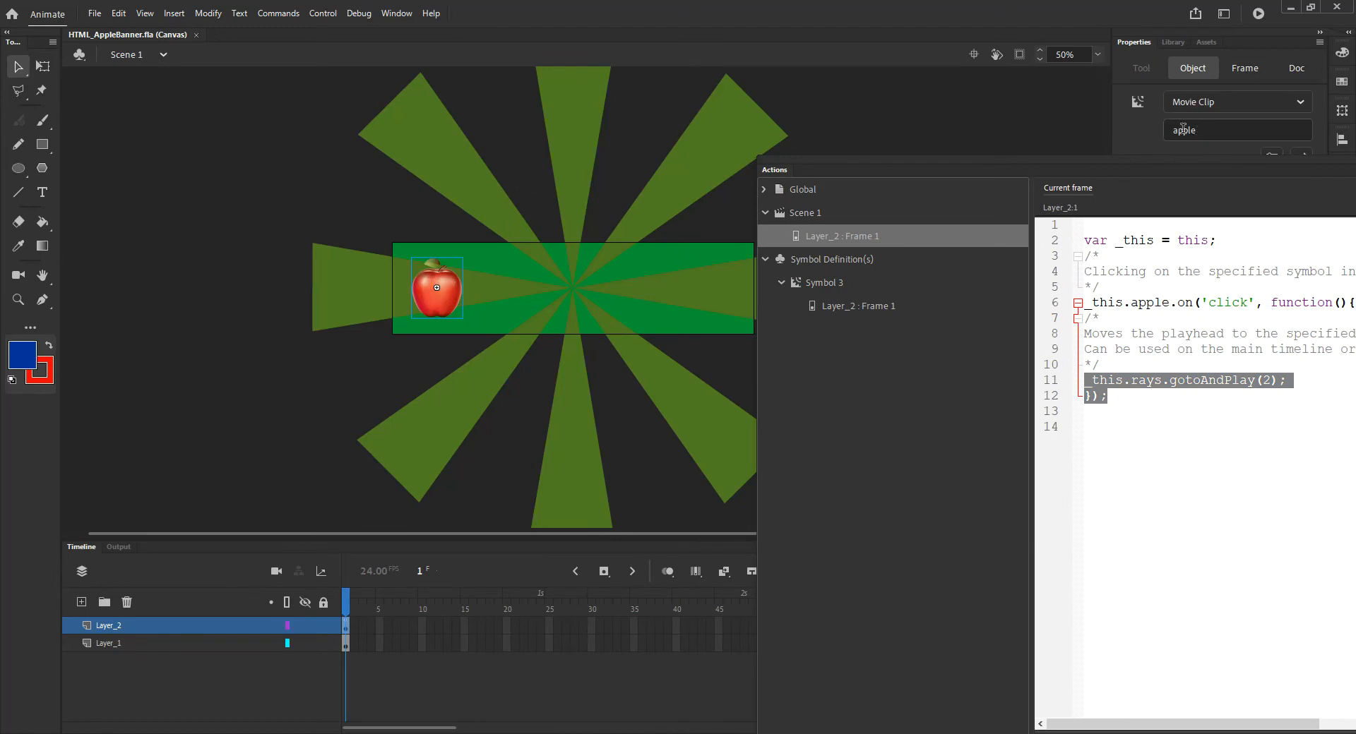
{"action": "left_click_drag", "start_coordinate": [904, 160], "coordinate": [778, 259]}
{"action": "left_click_drag", "start_coordinate": [997, 495], "coordinate": [944, 346]}
{"action": "left_click", "coordinate": [1009, 363]}
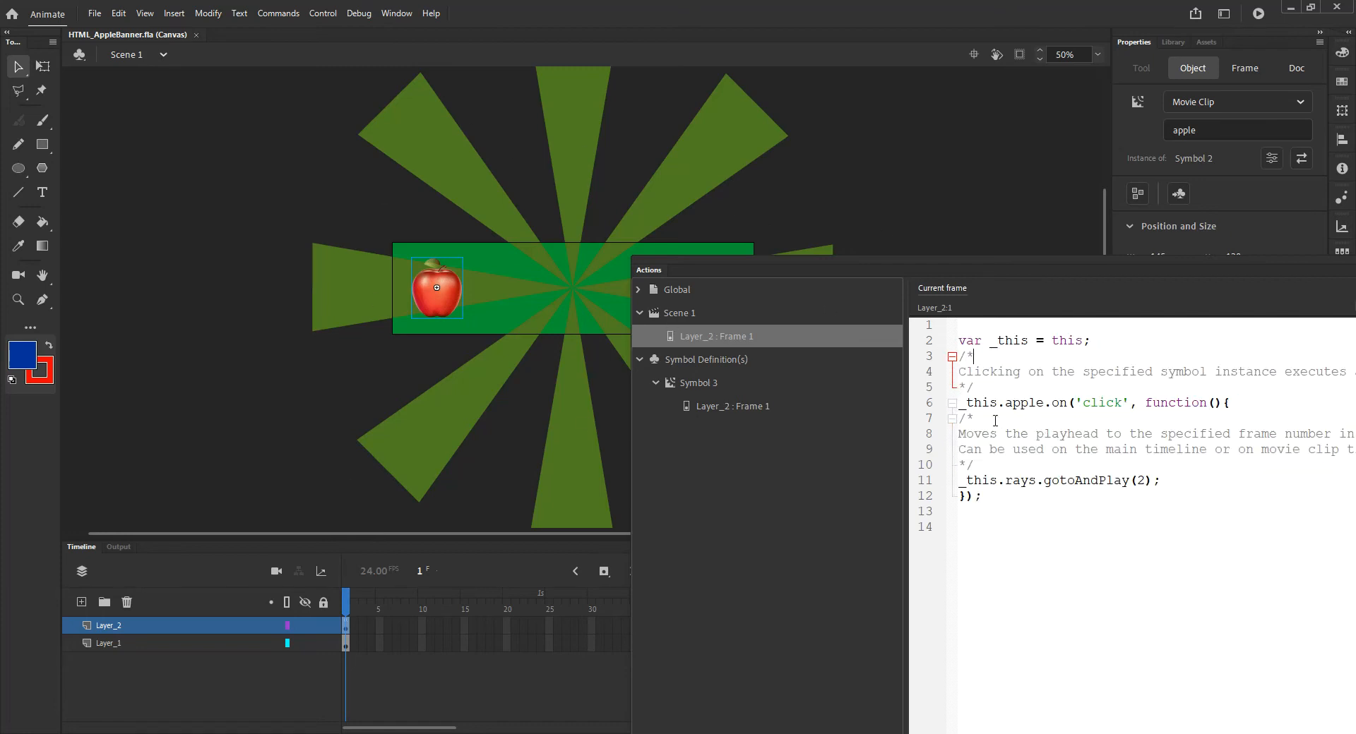
{"action": "left_click_drag", "start_coordinate": [967, 402], "coordinate": [1048, 400]}
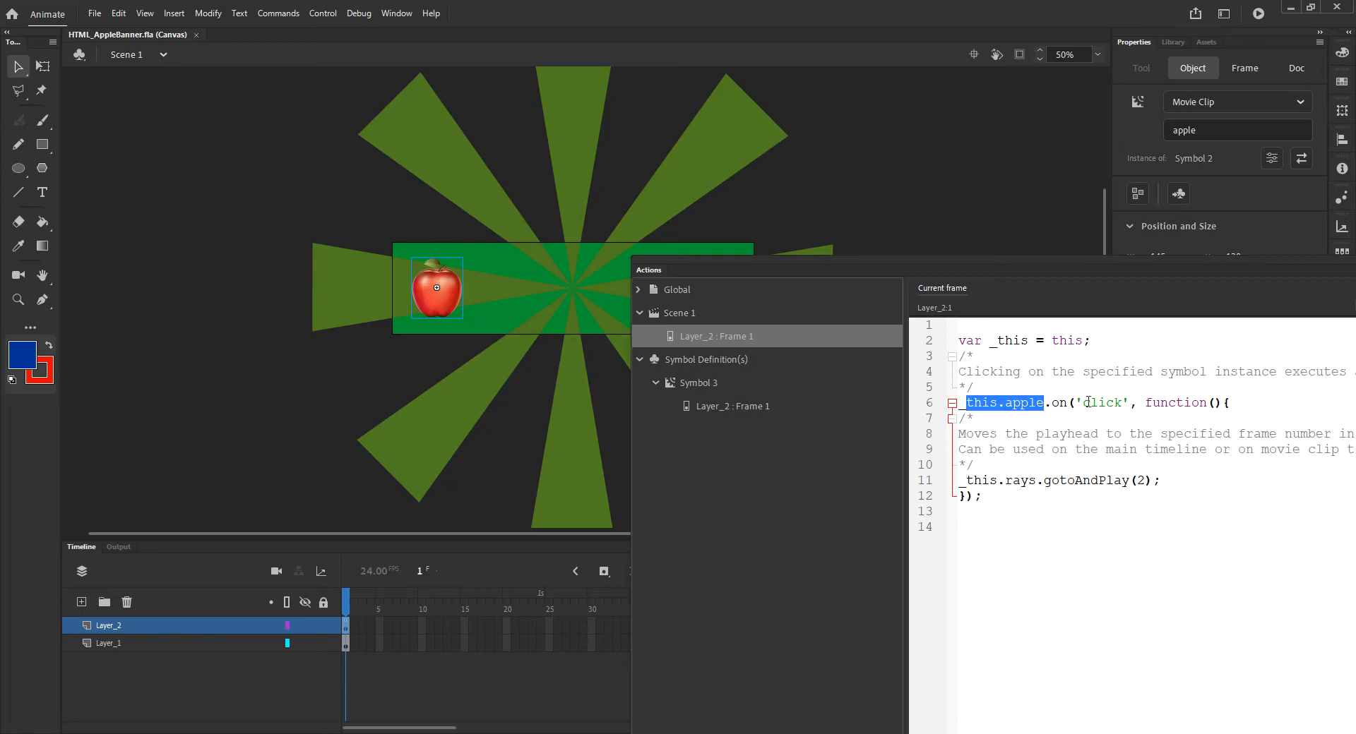
{"action": "left_click_drag", "start_coordinate": [1236, 404], "coordinate": [957, 408]}
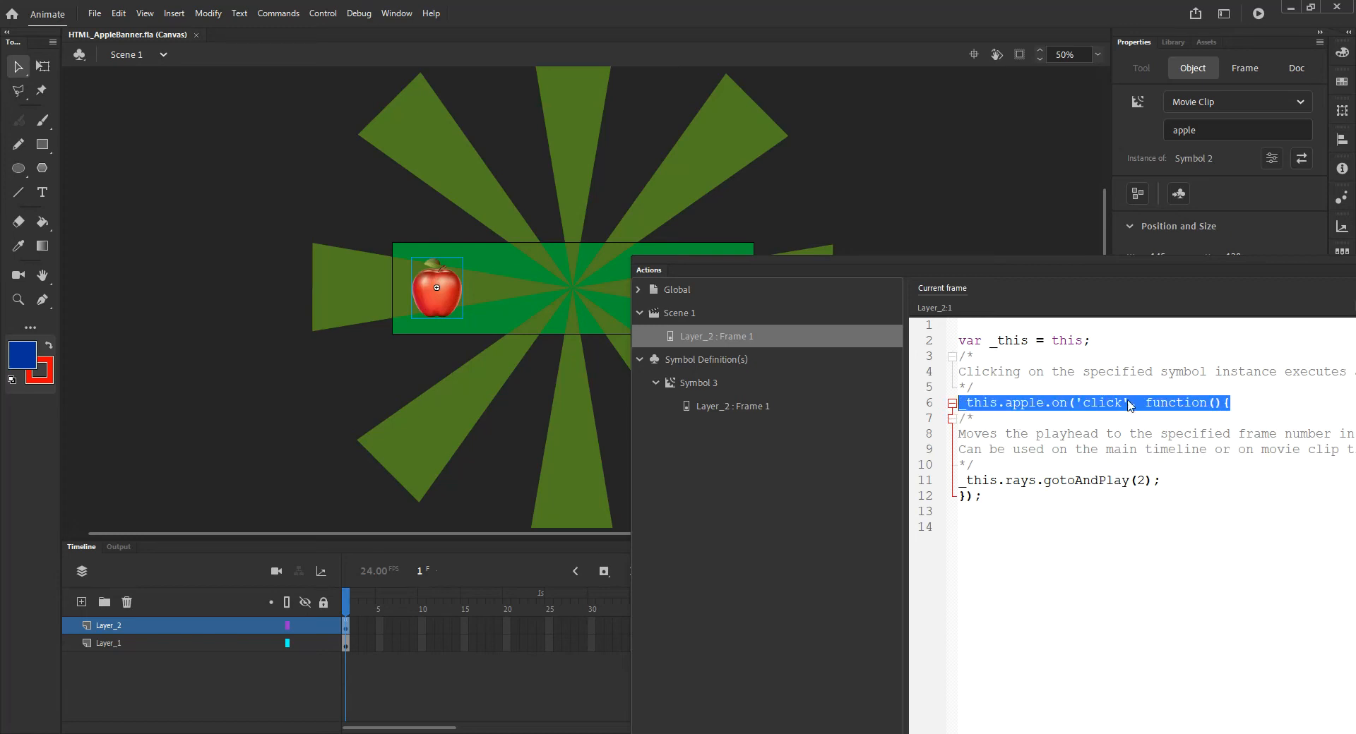
{"action": "left_click_drag", "start_coordinate": [1166, 480], "coordinate": [966, 480]}
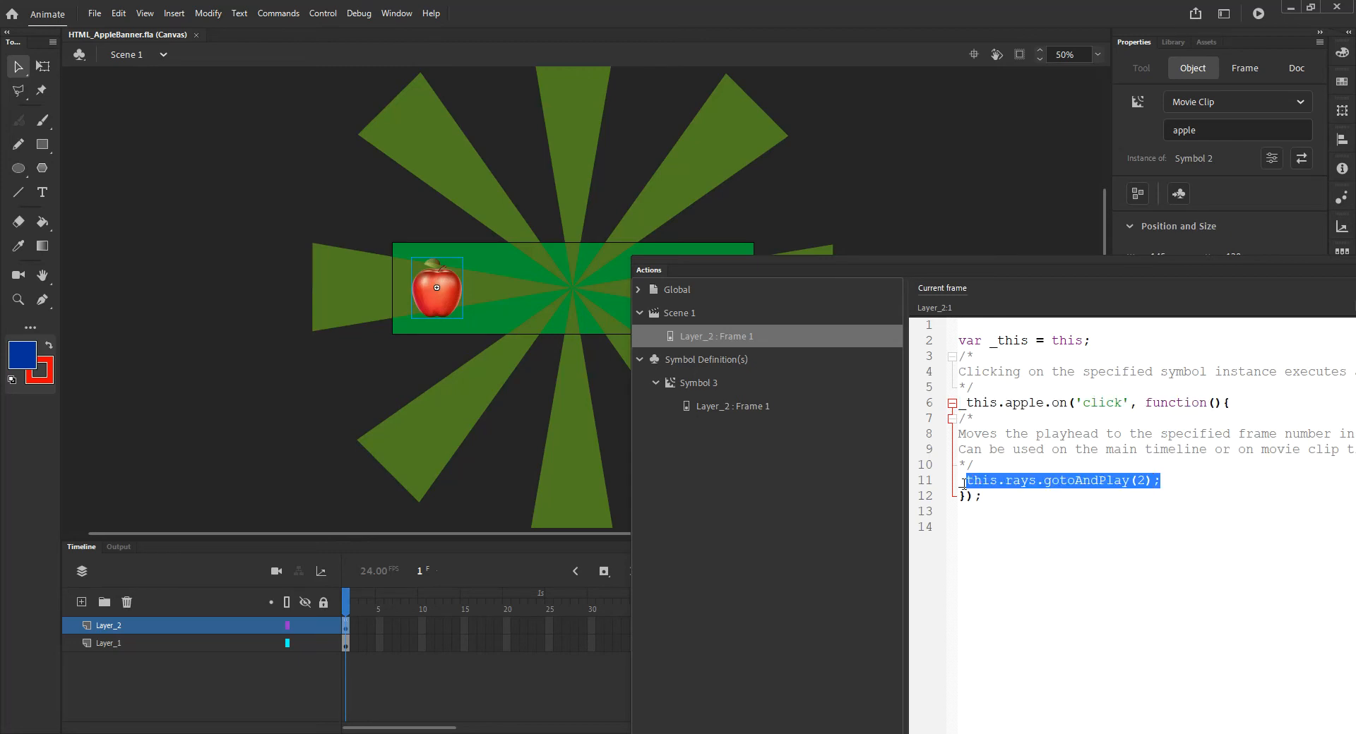
Check the rays instance name against the gotoAndPlay line in the main timeline script, and close the script editor
{"action": "left_click", "coordinate": [676, 180]}
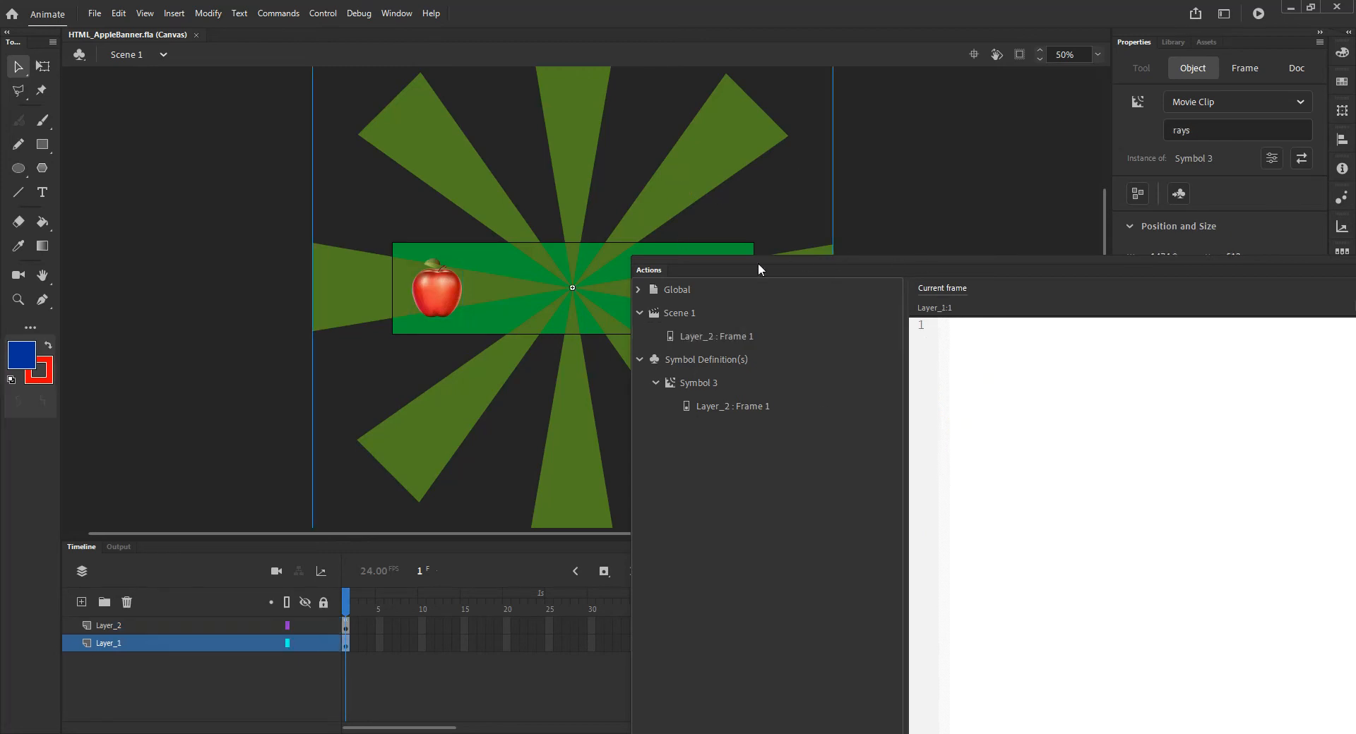
{"action": "left_click", "coordinate": [346, 626]}
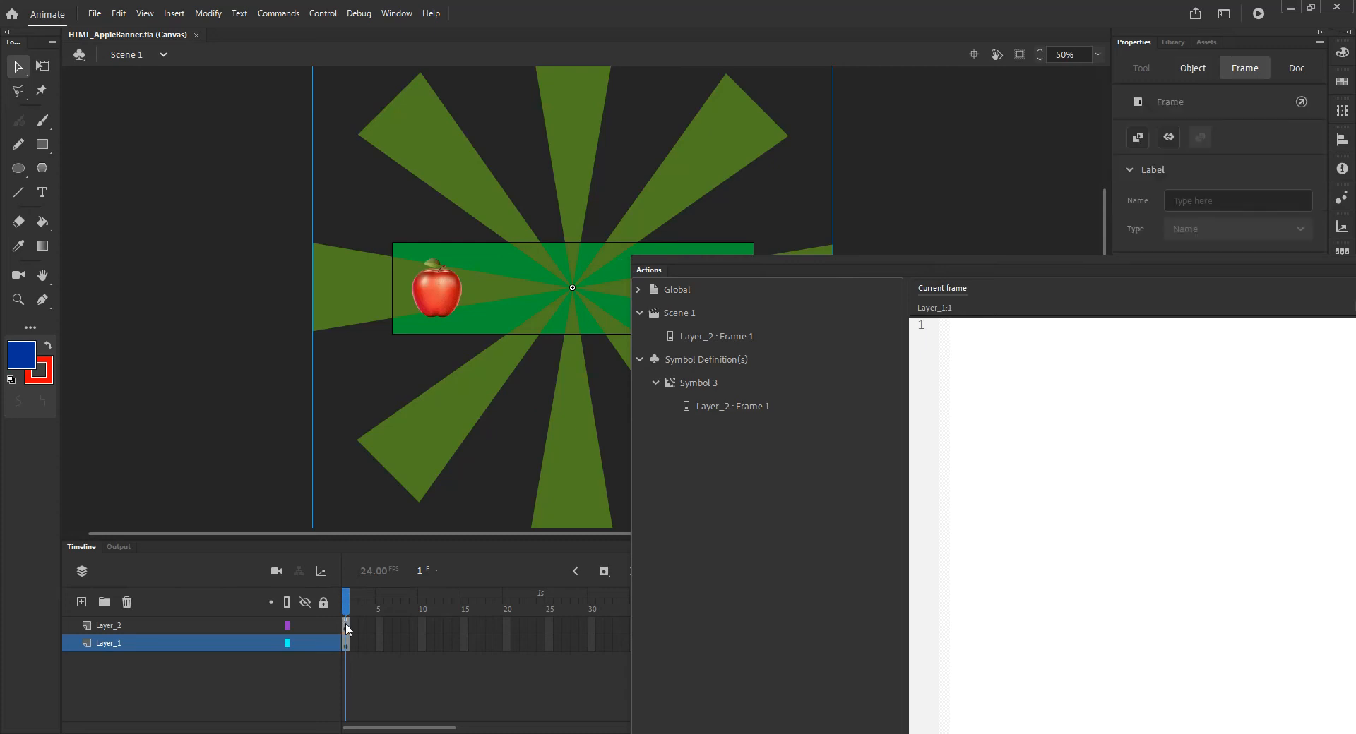
{"action": "left_click", "coordinate": [1062, 480]}
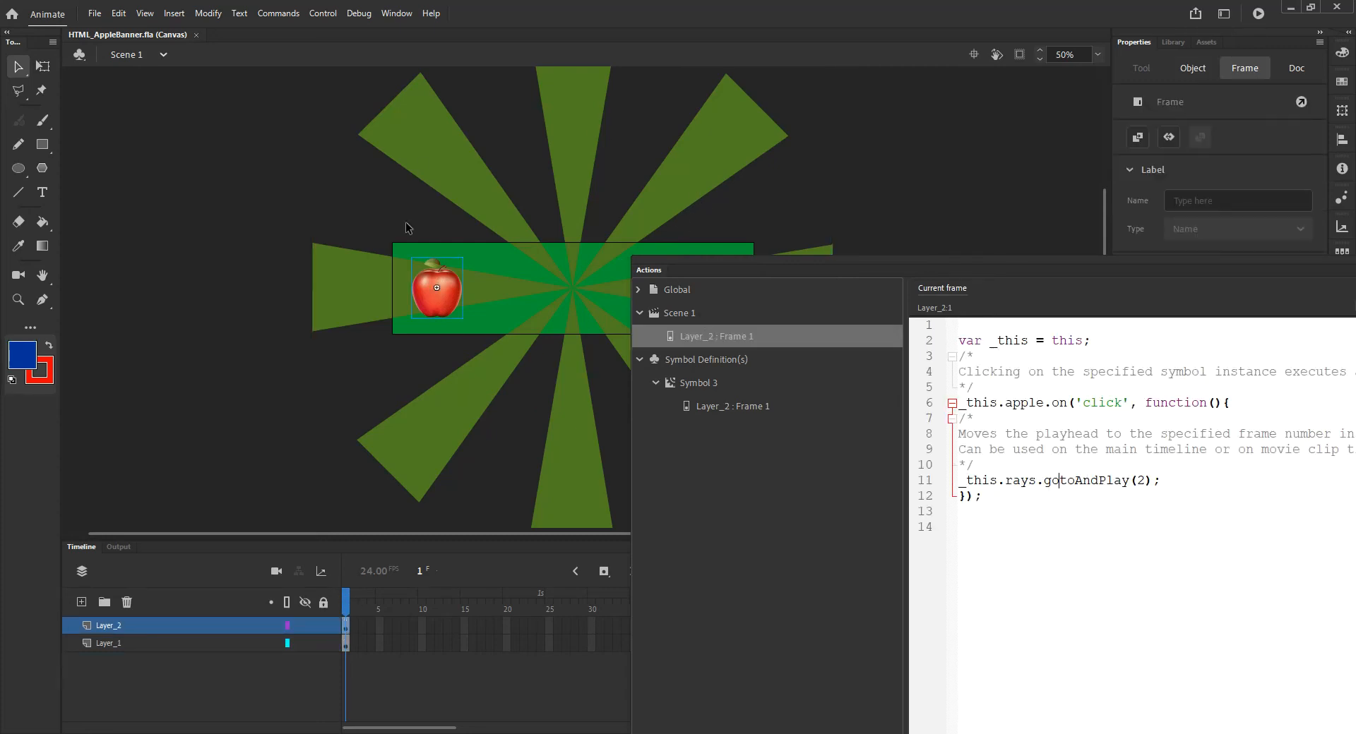
{"action": "left_click_drag", "start_coordinate": [864, 260], "coordinate": [478, 262]}
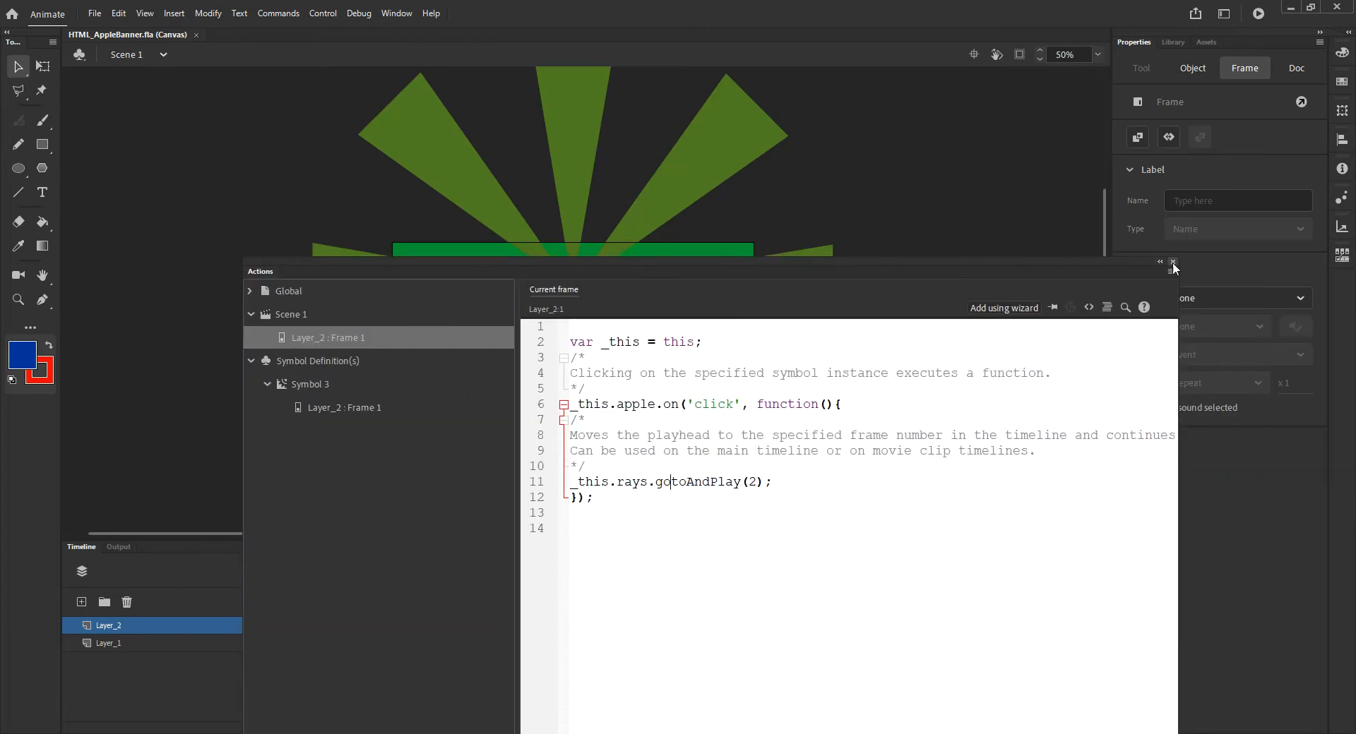
{"action": "left_click", "coordinate": [1172, 262]}
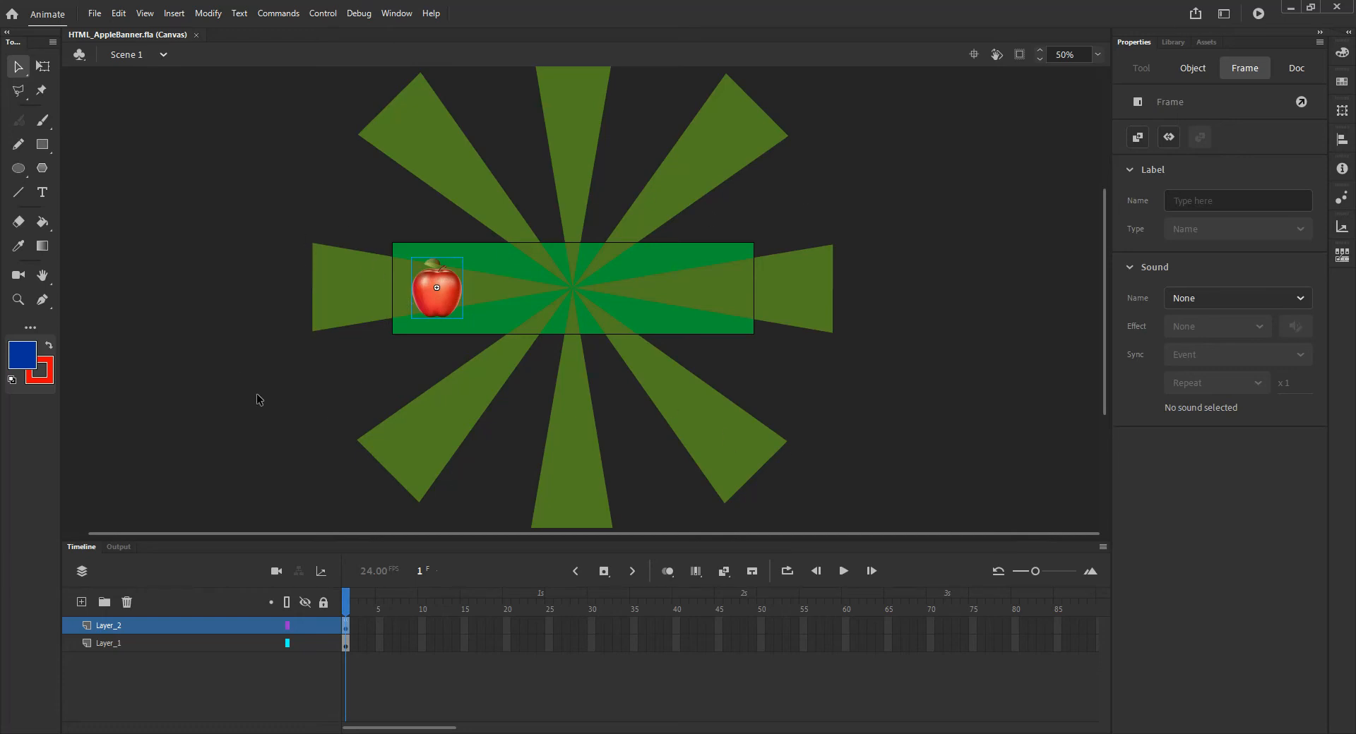
Open the publish settings and review the JavaScript/HTML output destination and the image asset export formats
{"action": "left_click", "coordinate": [88, 16]}
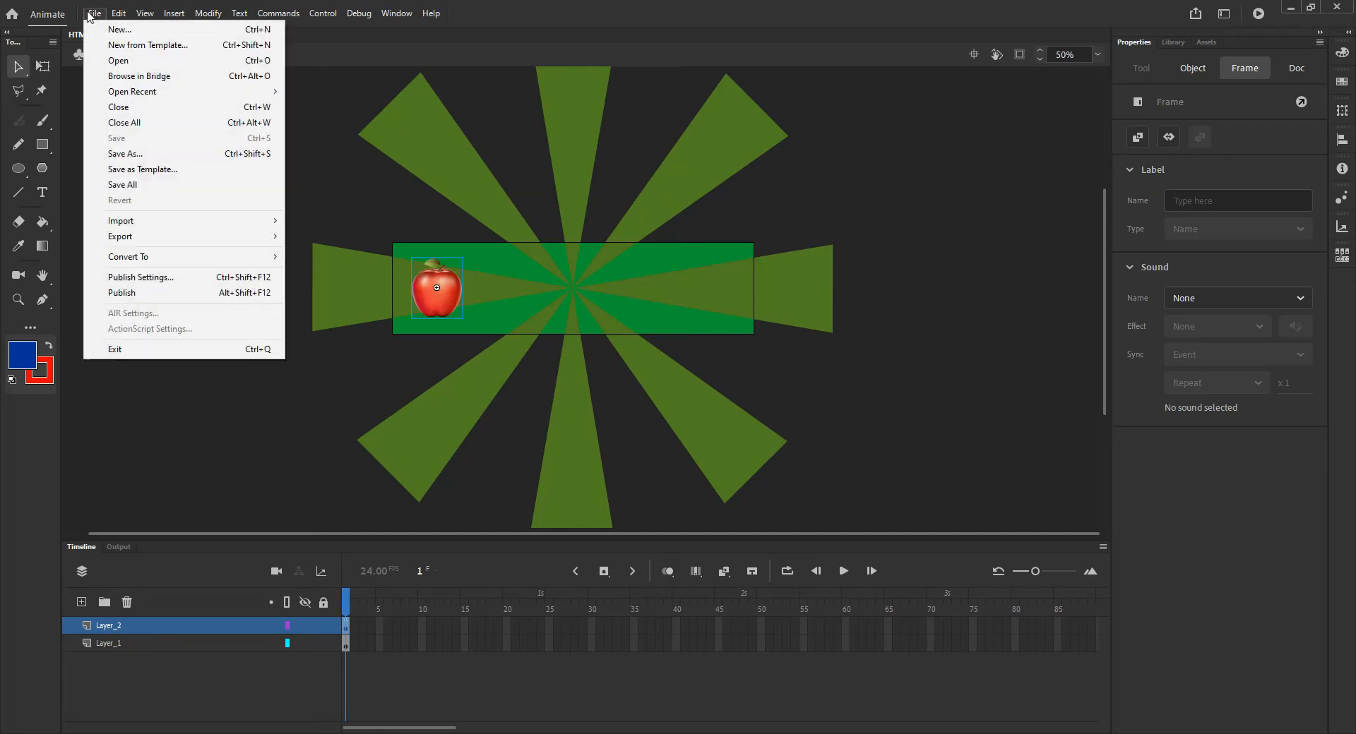
{"action": "left_click", "coordinate": [175, 278]}
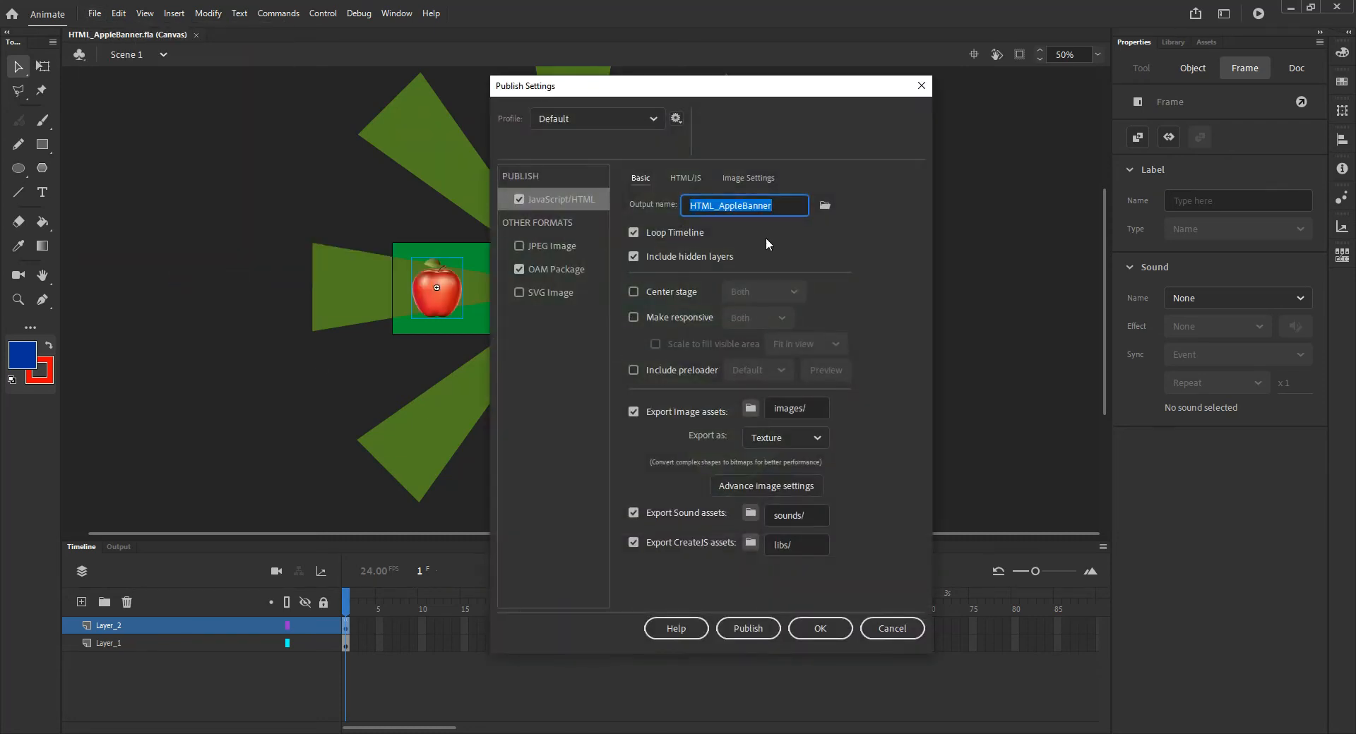
{"action": "left_click_drag", "start_coordinate": [616, 90], "coordinate": [663, 79]}
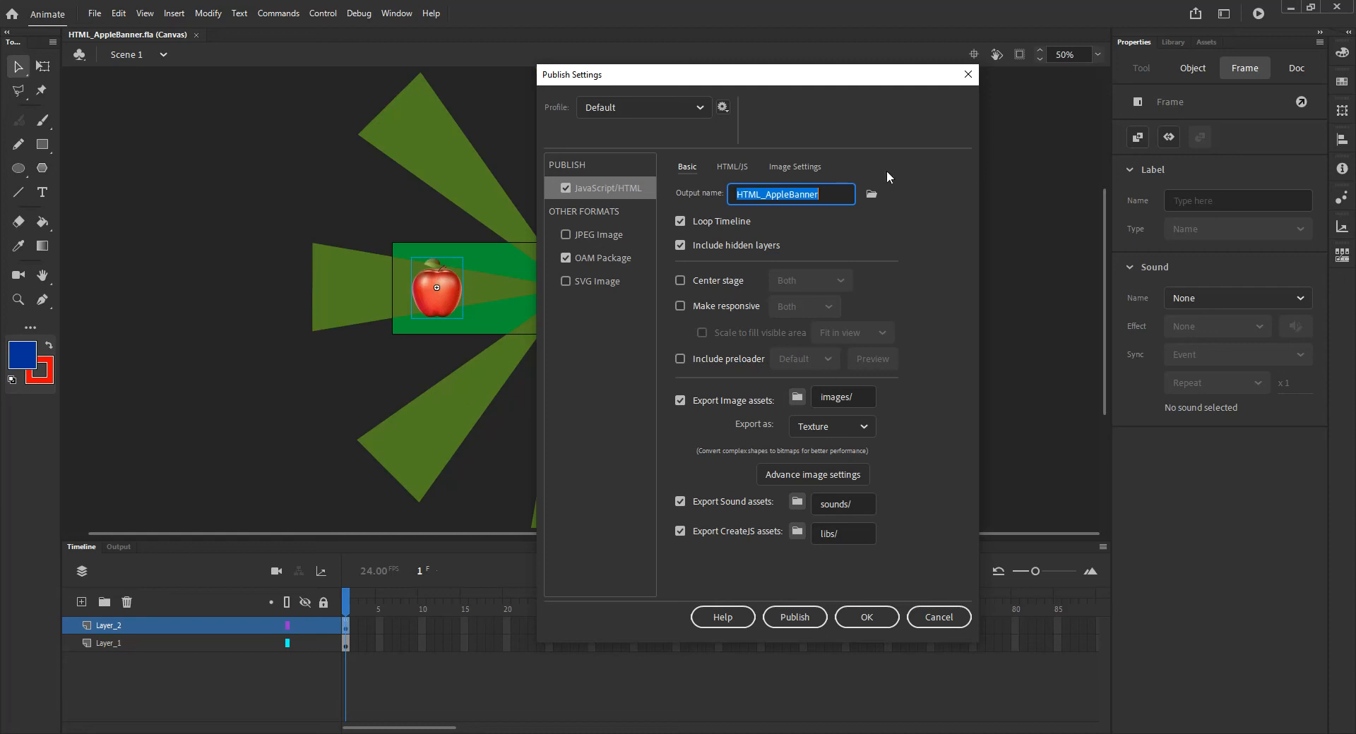
{"action": "left_click", "coordinate": [872, 194]}
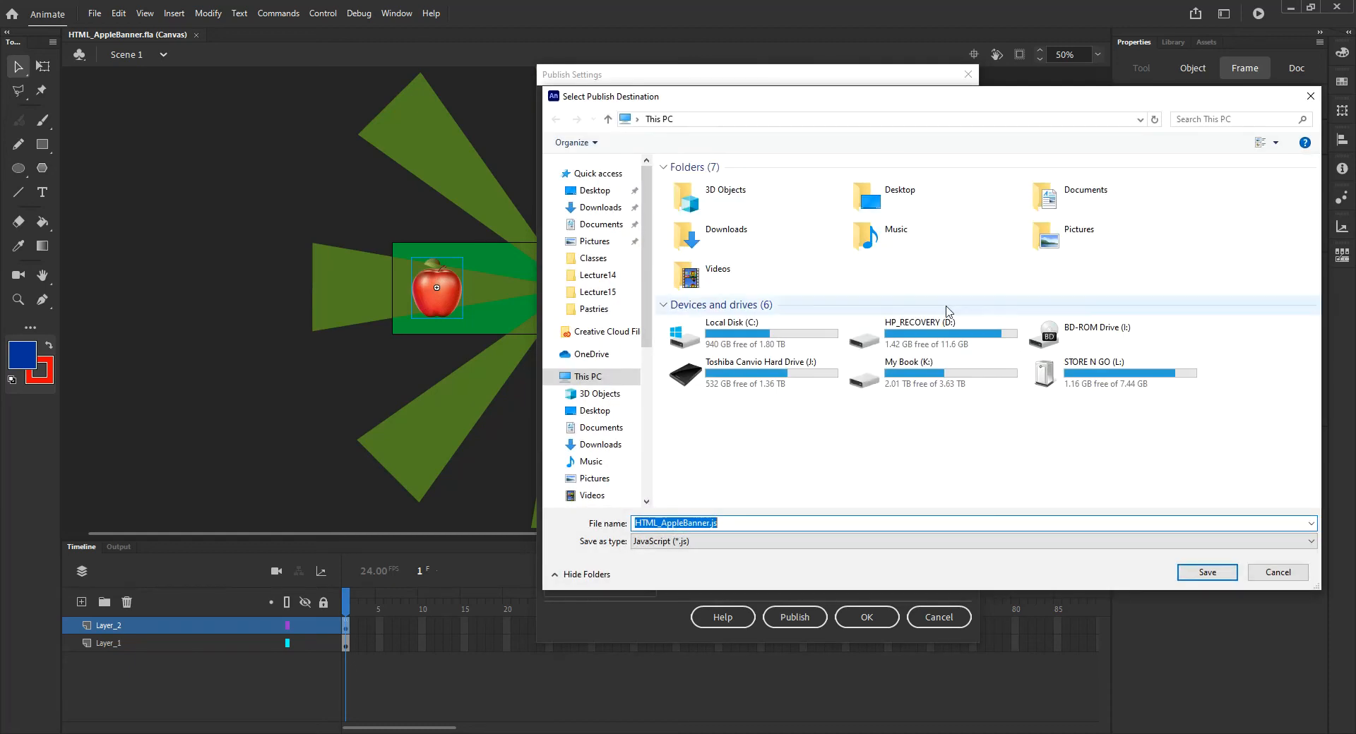
{"action": "left_click", "coordinate": [1269, 573]}
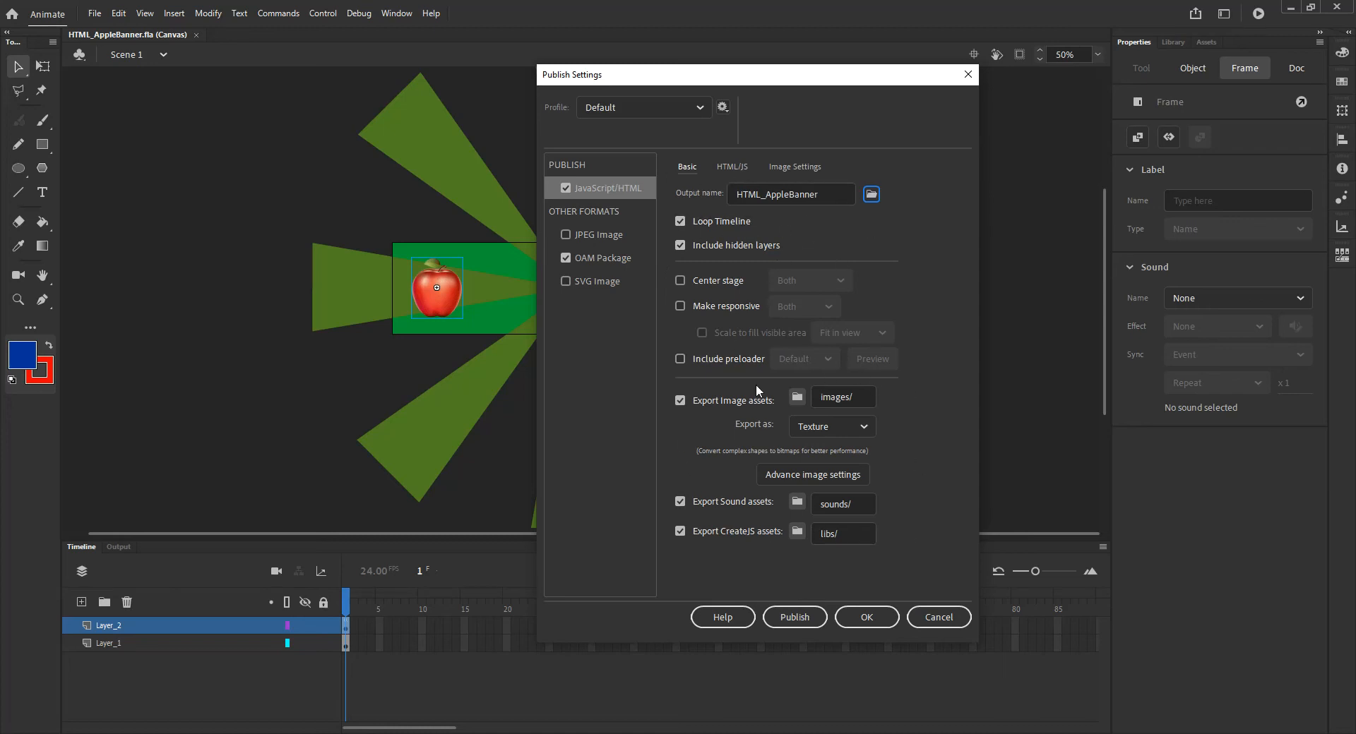
{"action": "left_click", "coordinate": [845, 430]}
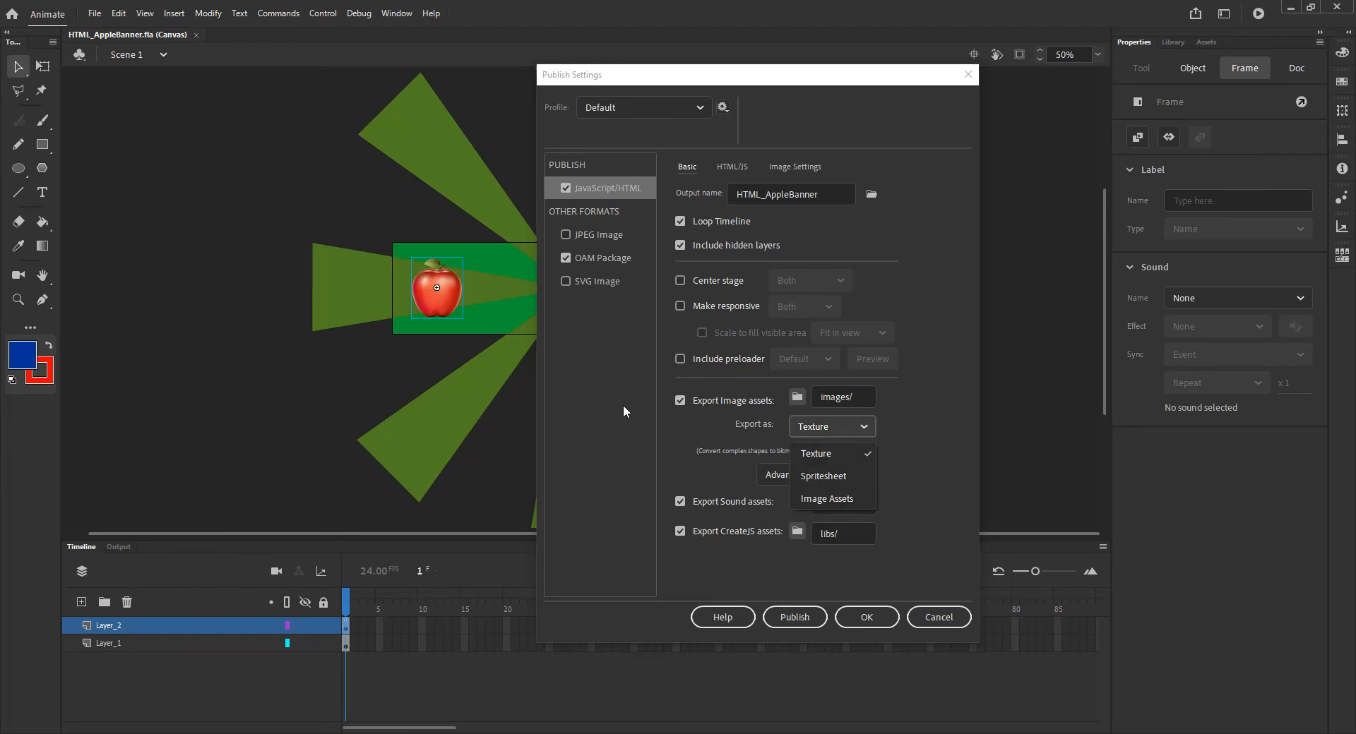
{"action": "left_click", "coordinate": [680, 429]}
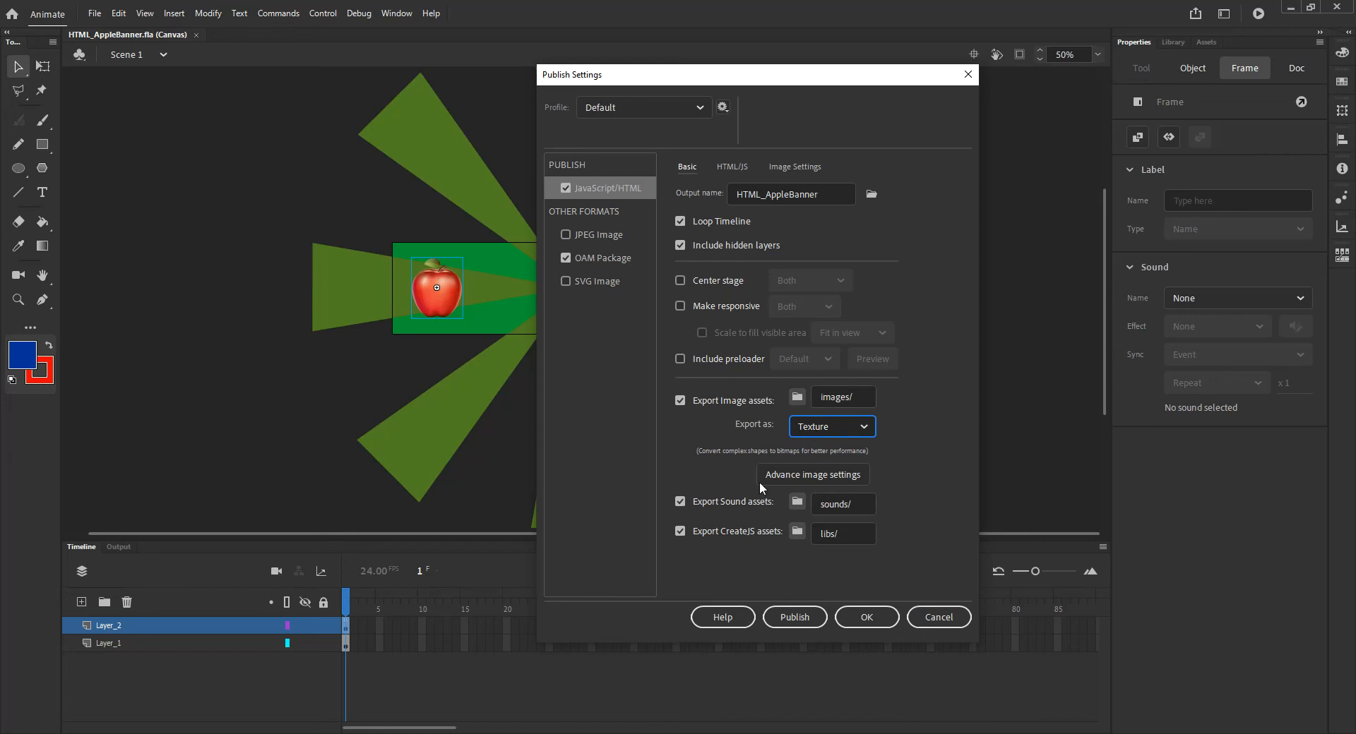
Review the OAM Package publish options and its output destination, leaving the destination as it is
{"action": "left_click", "coordinate": [606, 257]}
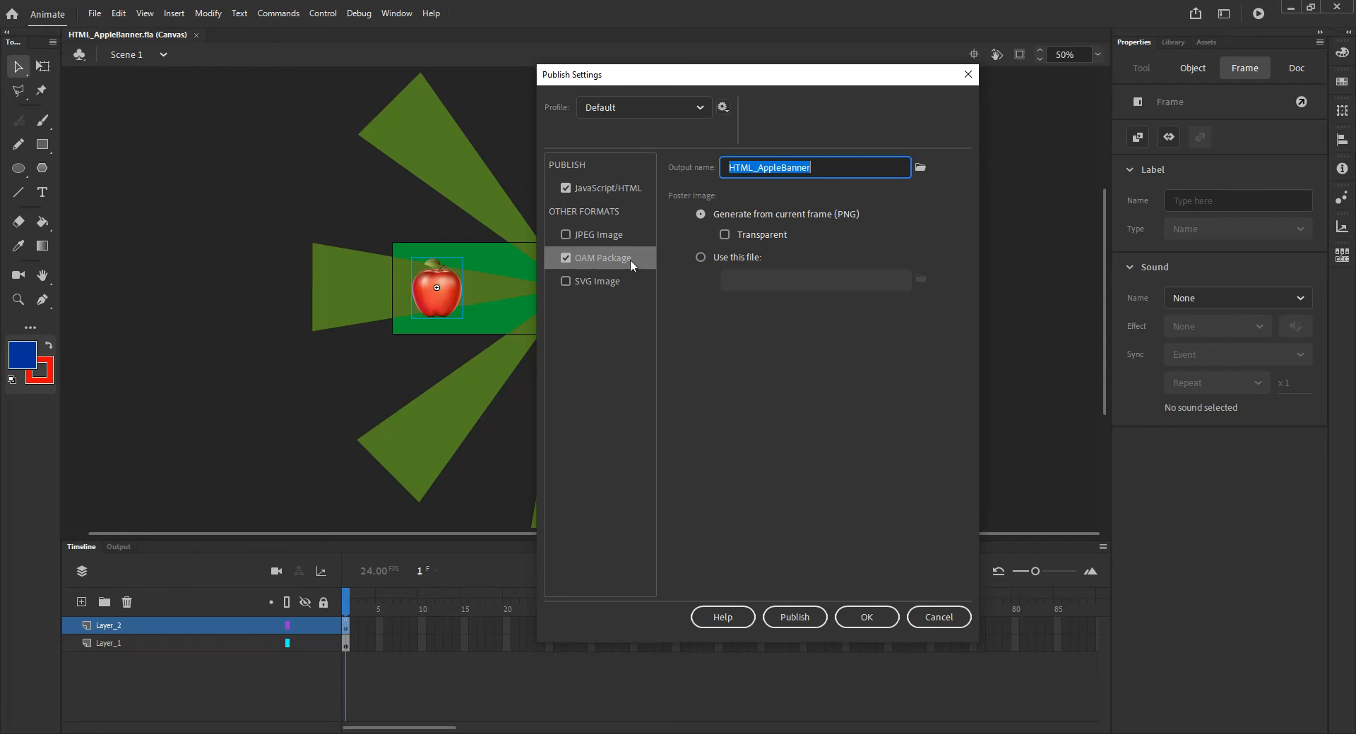
{"action": "left_click", "coordinate": [920, 168]}
{"action": "left_click", "coordinate": [1277, 572]}
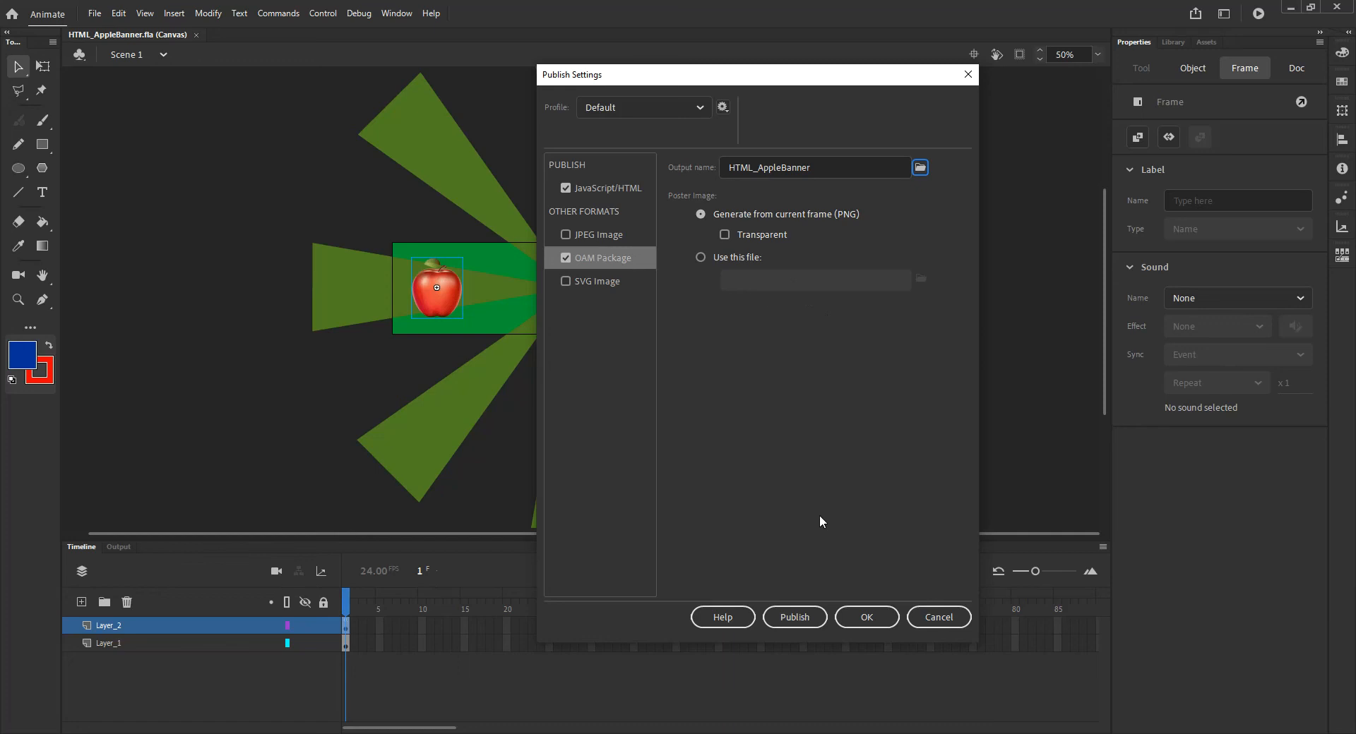
Publish HTML_AppleBanner in the JavaScript/HTML and OAM Package formats and accept the publish settings
{"action": "left_click", "coordinate": [794, 617]}
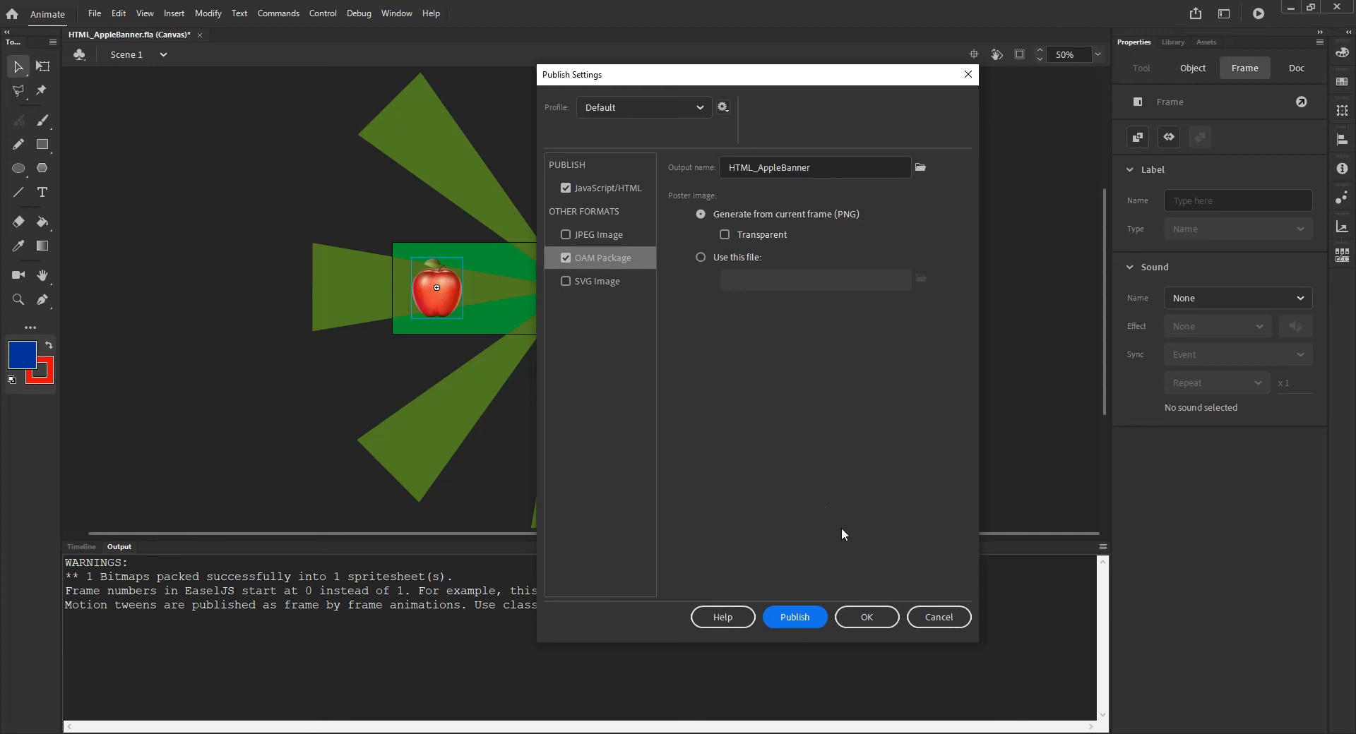
{"action": "left_click", "coordinate": [881, 617]}
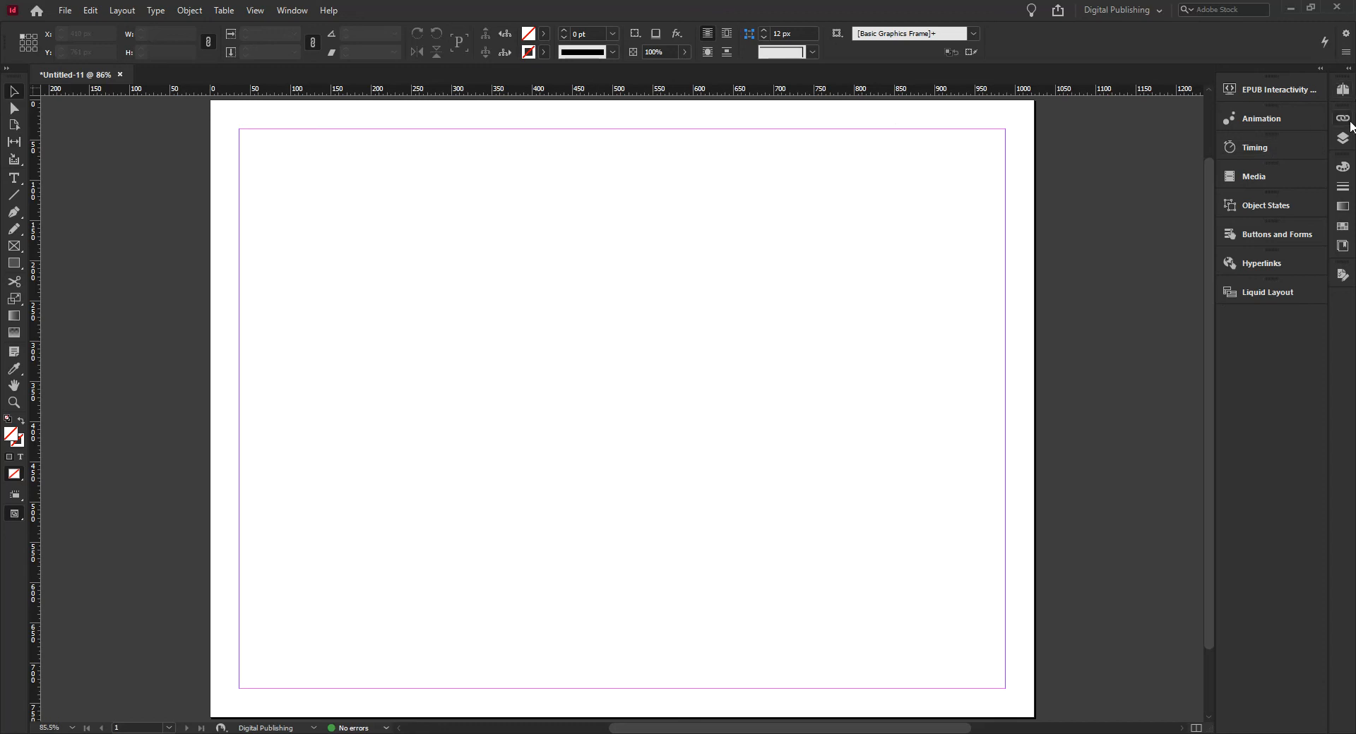
In InDesign, place HTML_AppleBanner.oam from the Lecture15 folder at the page's upper-left corner at its original size
{"action": "left_click_drag", "start_coordinate": [405, 221], "coordinate": [609, 436]}
{"action": "left_click", "coordinate": [65, 13]}
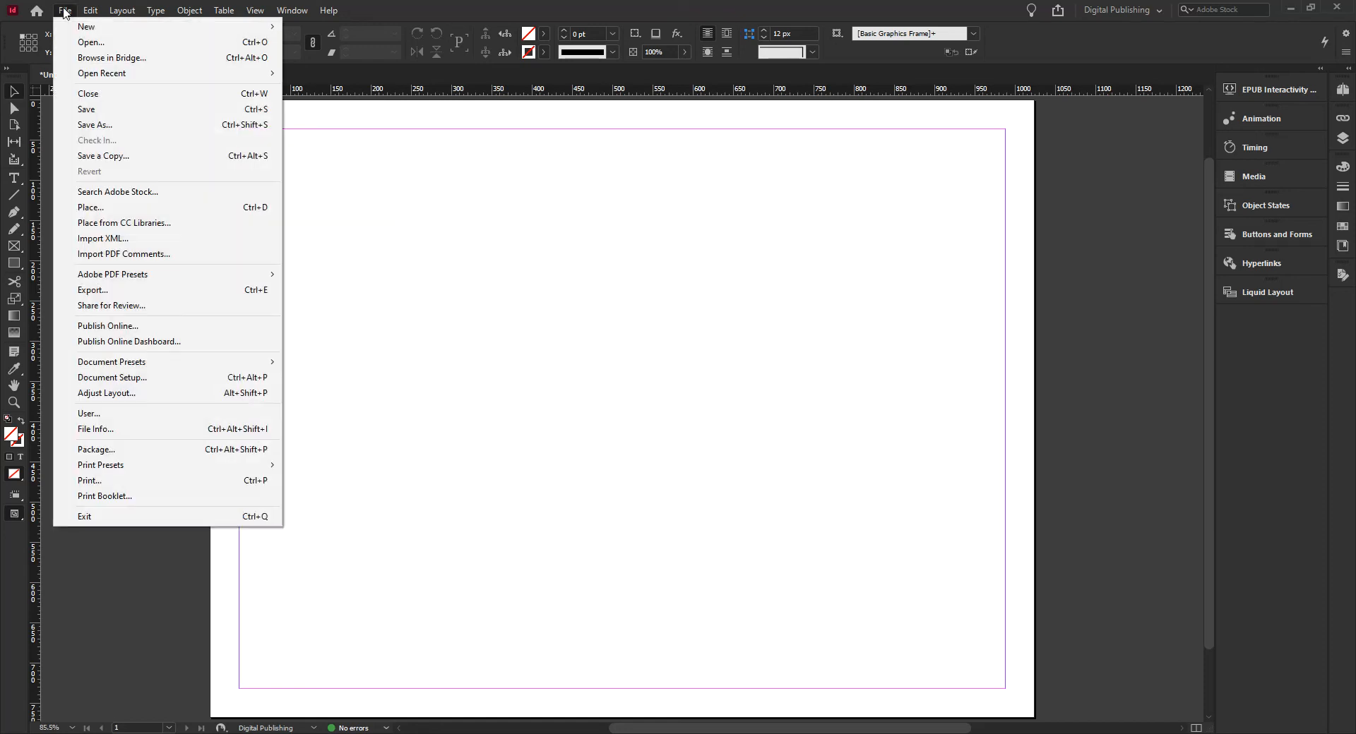
{"action": "left_click", "coordinate": [114, 208]}
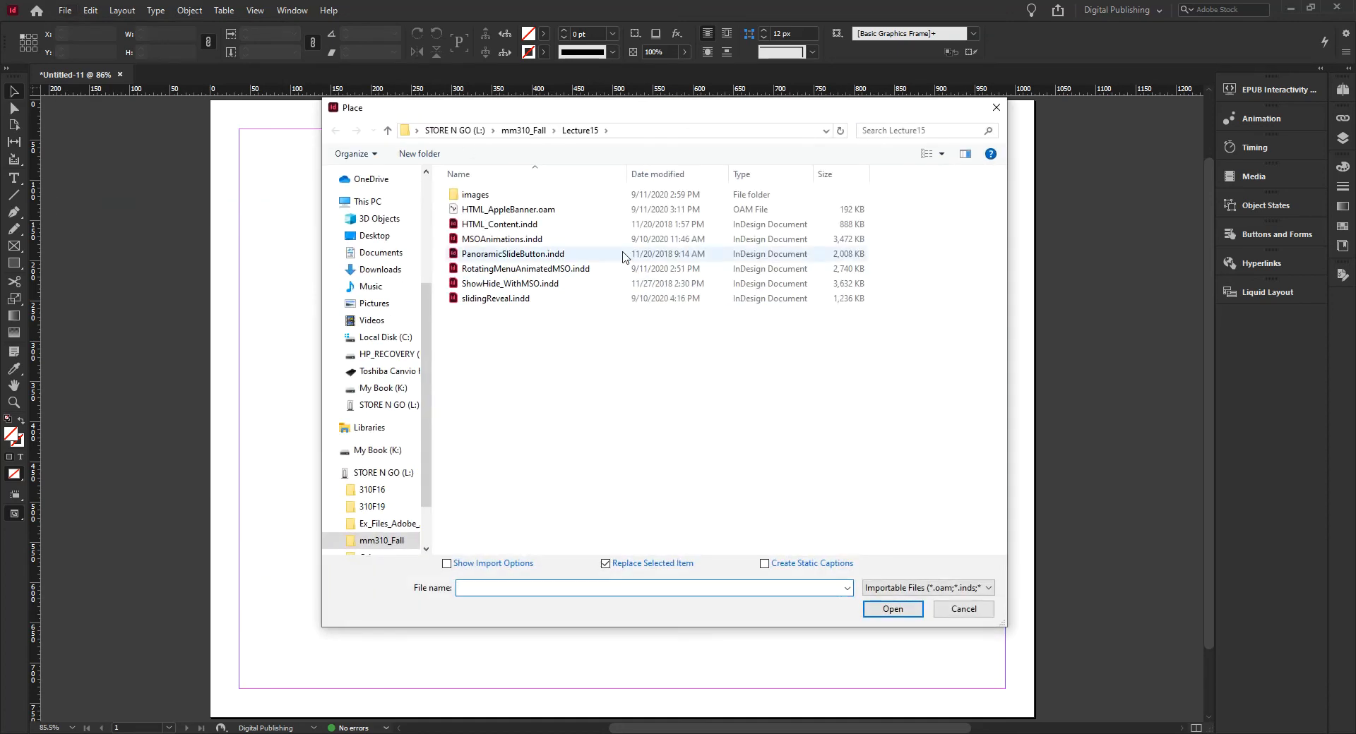
{"action": "left_click_drag", "start_coordinate": [584, 113], "coordinate": [657, 169]}
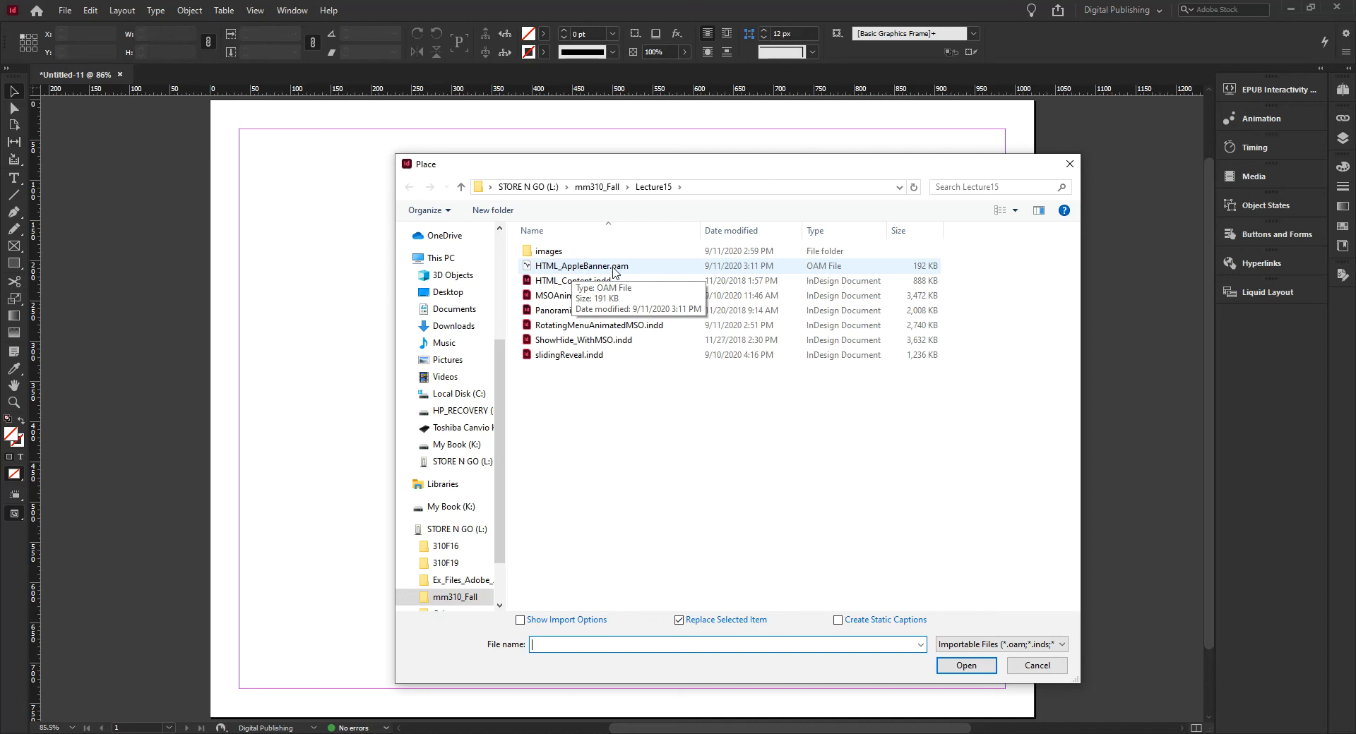
{"action": "left_click", "coordinate": [555, 268]}
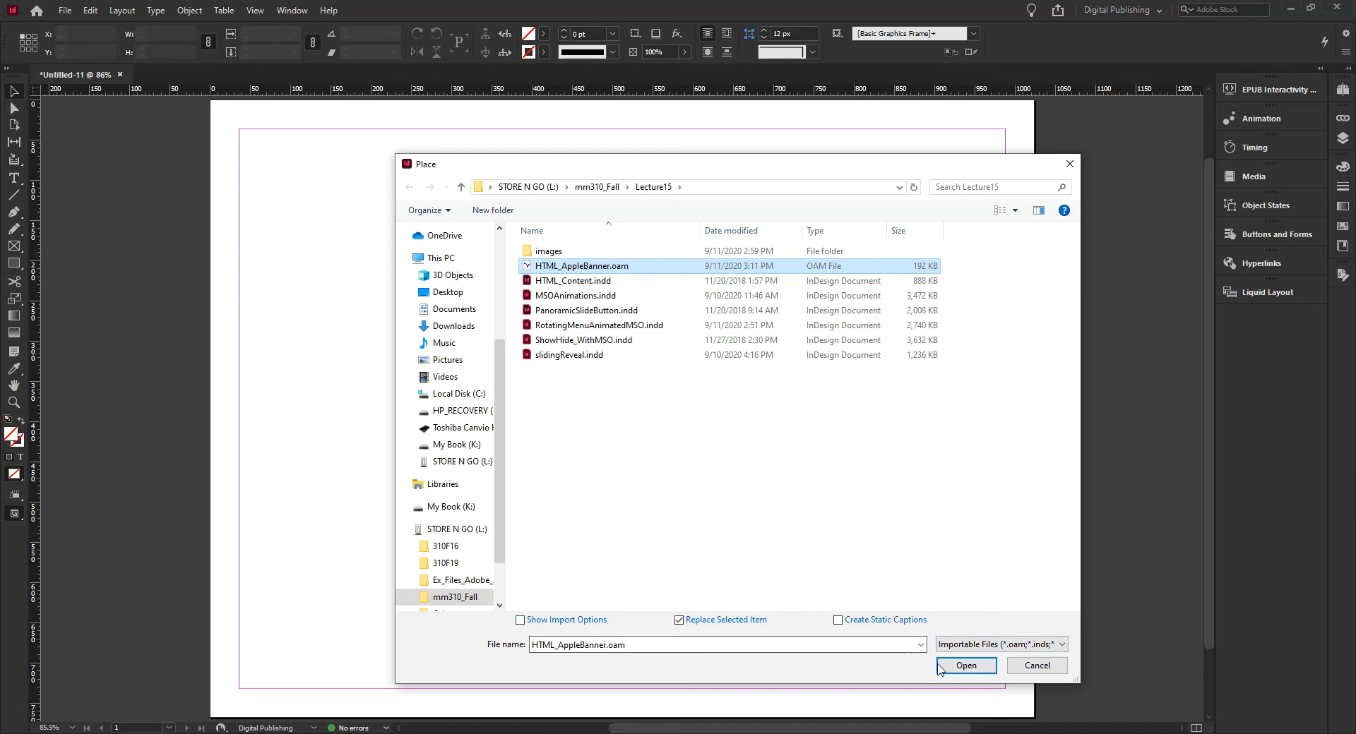
{"action": "left_click", "coordinate": [978, 671]}
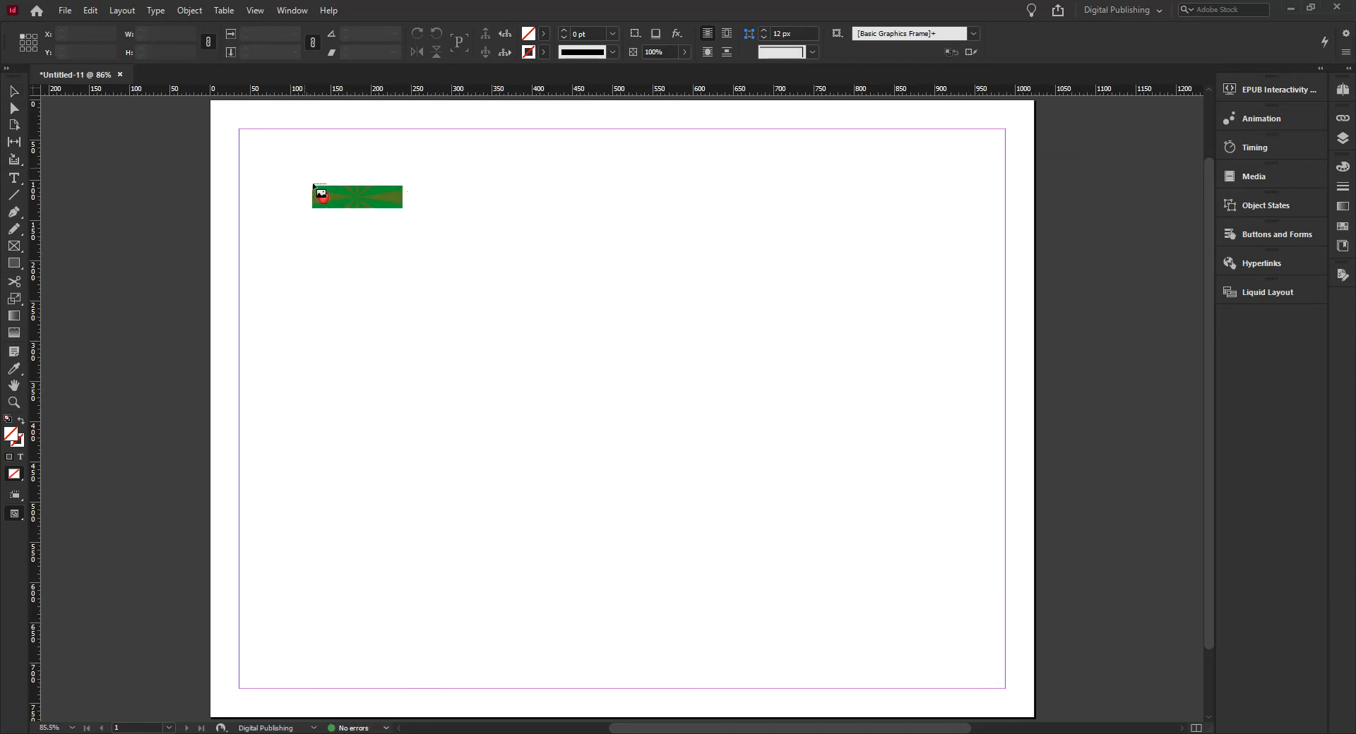
{"action": "left_click", "coordinate": [211, 100]}
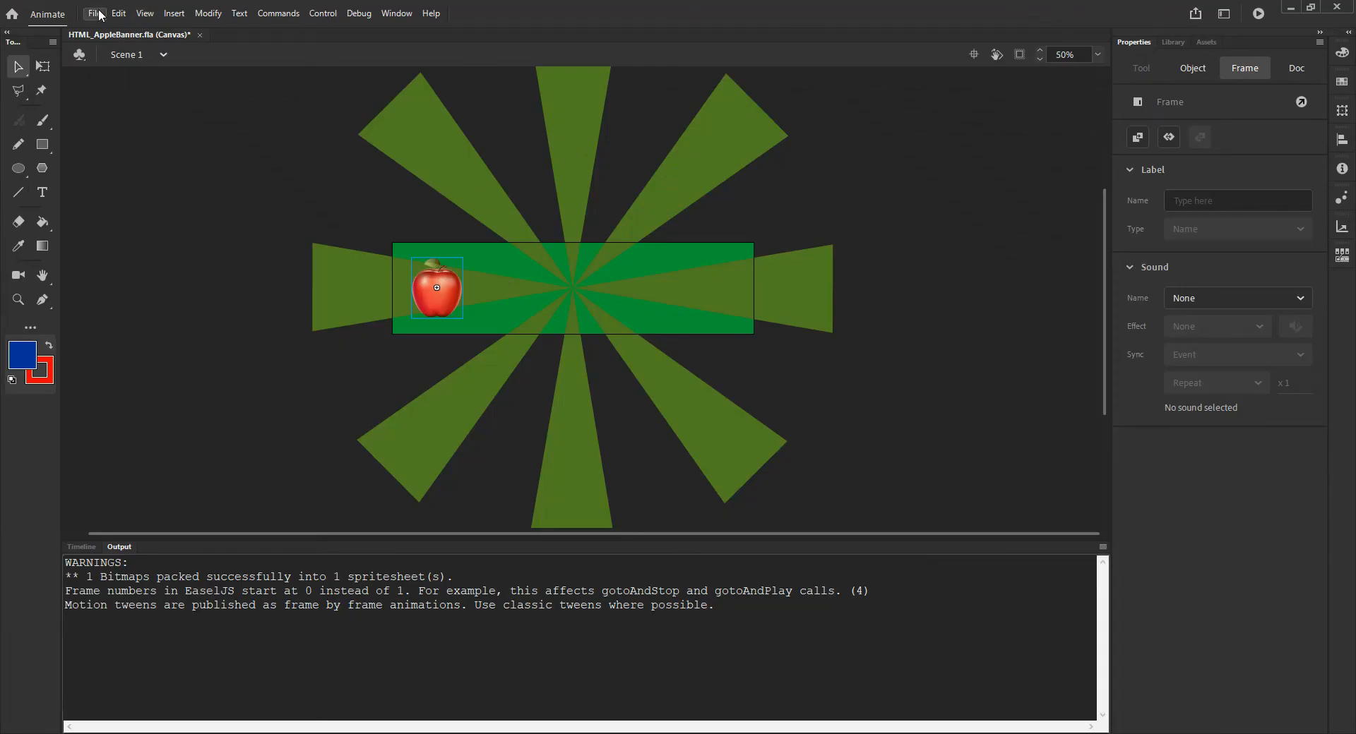
Switch to Animate, test the apple banner in the browser, and close the test page
{"action": "left_click", "coordinate": [94, 14]}
{"action": "left_click", "coordinate": [502, 6]}
{"action": "key", "text": "ctrl+Return"}
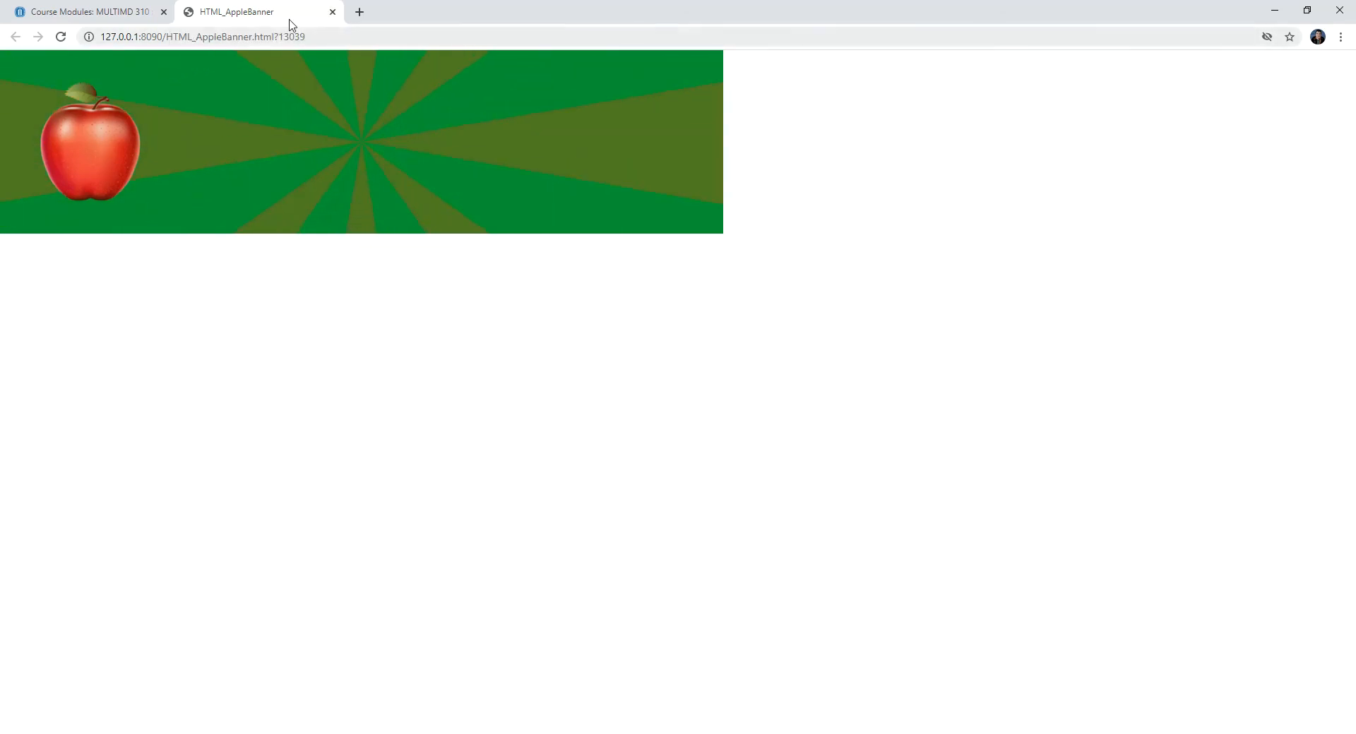
{"action": "left_click", "coordinate": [332, 12]}
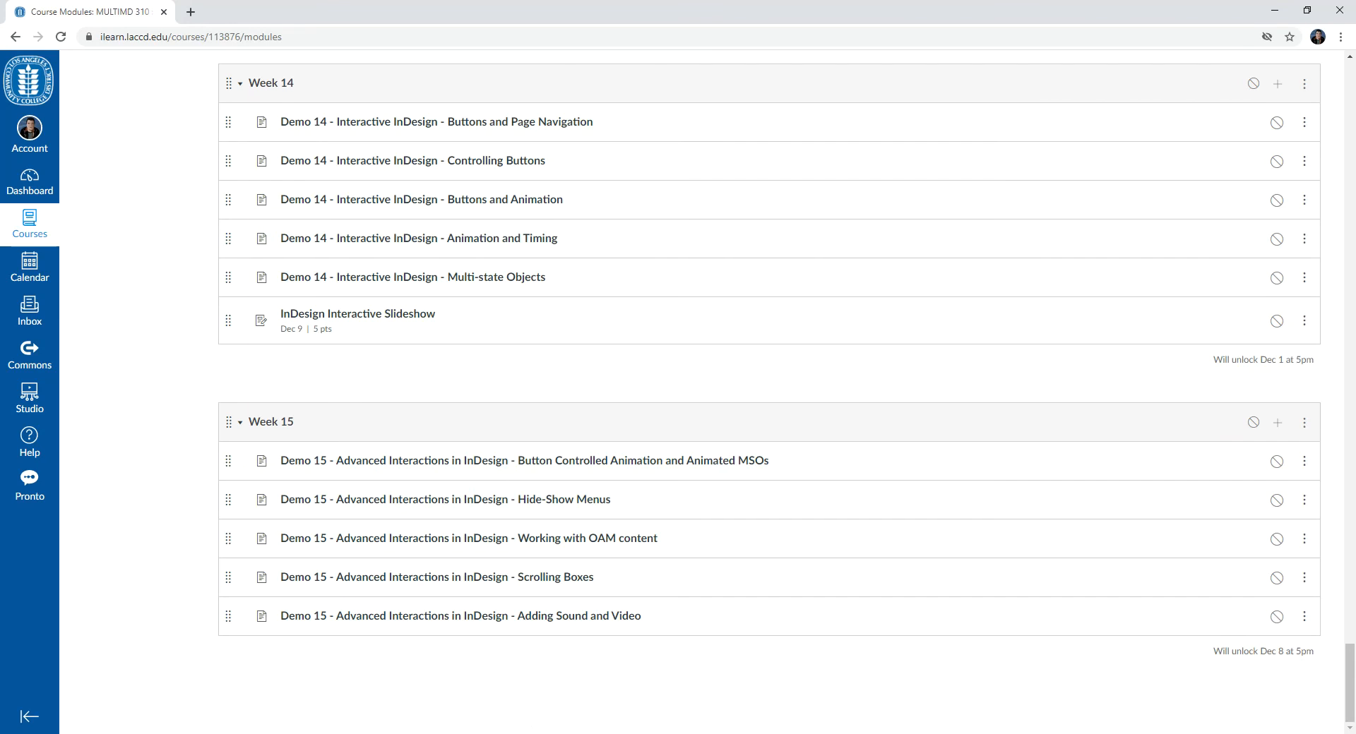
Return to InDesign and play the page with the placed banner in the EPUB Interactivity Preview
{"action": "left_click", "coordinate": [573, 733]}
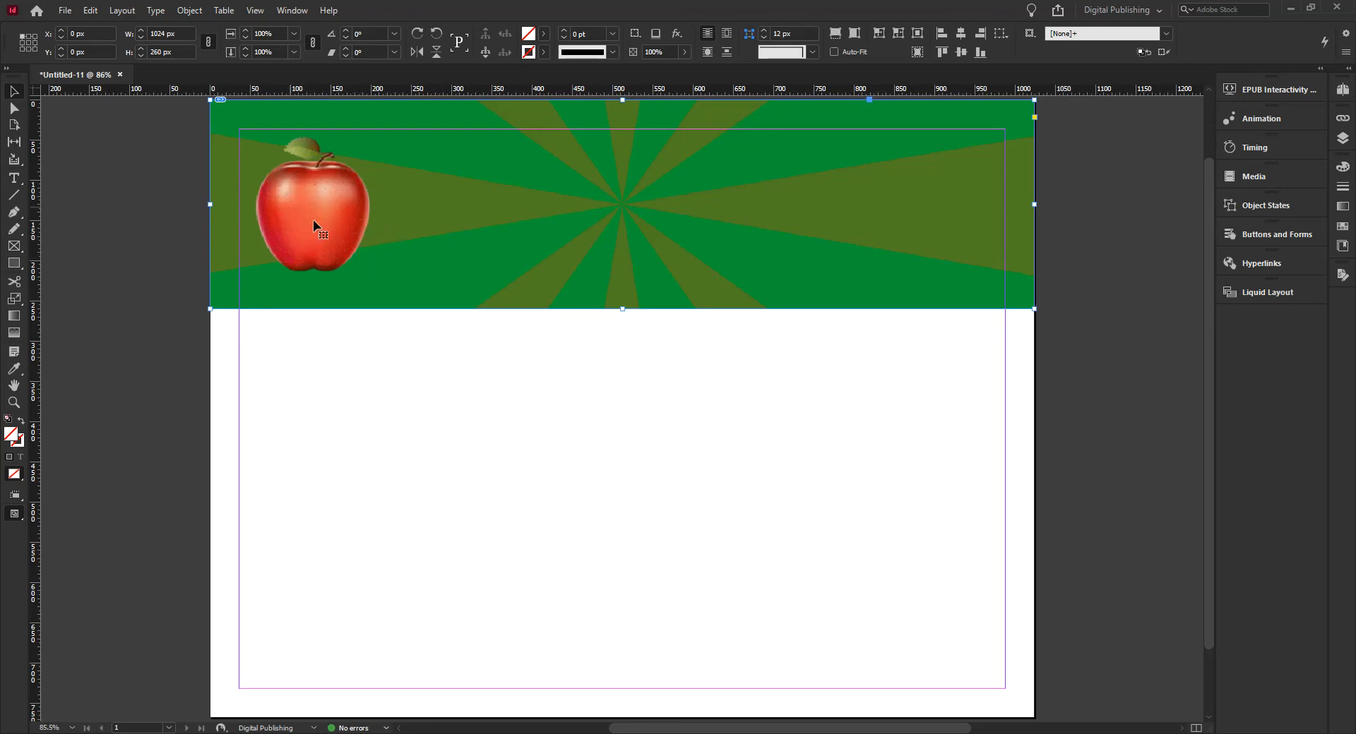
{"action": "left_click", "coordinate": [1268, 89]}
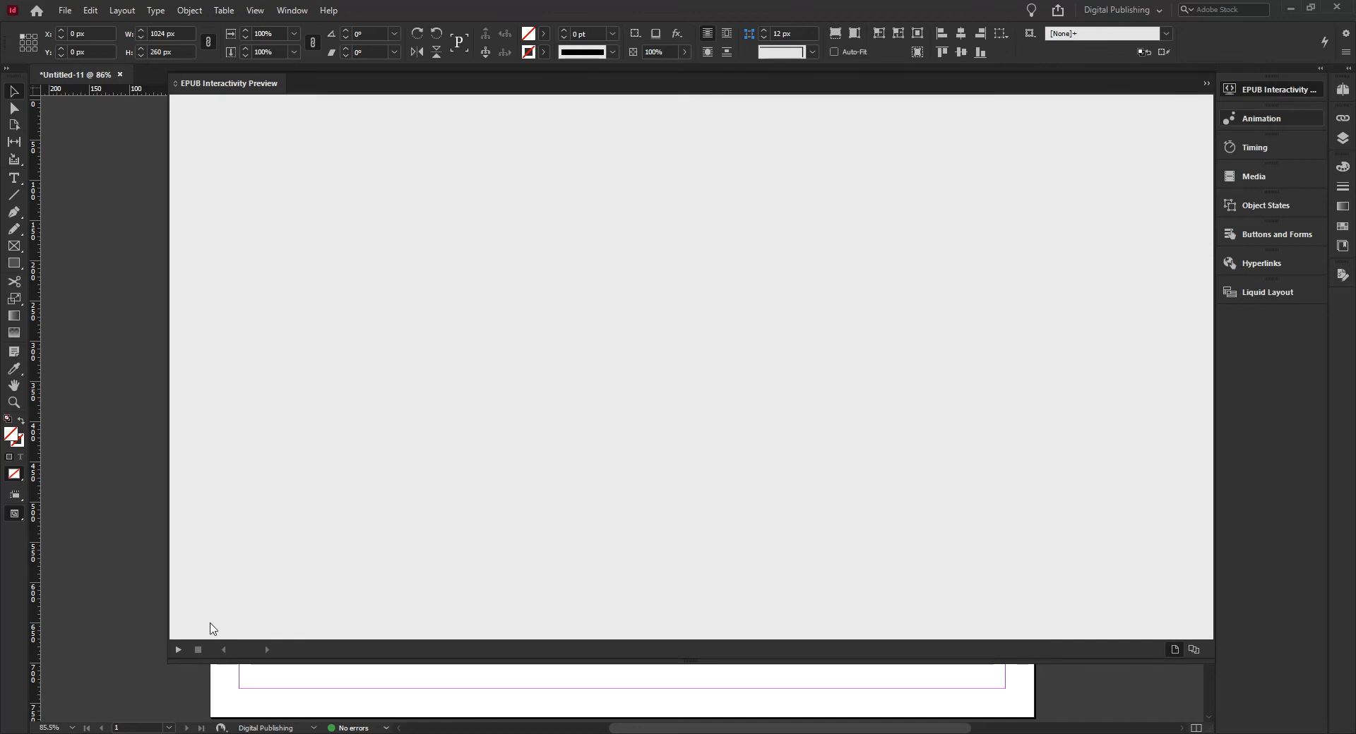
{"action": "left_click", "coordinate": [178, 650]}
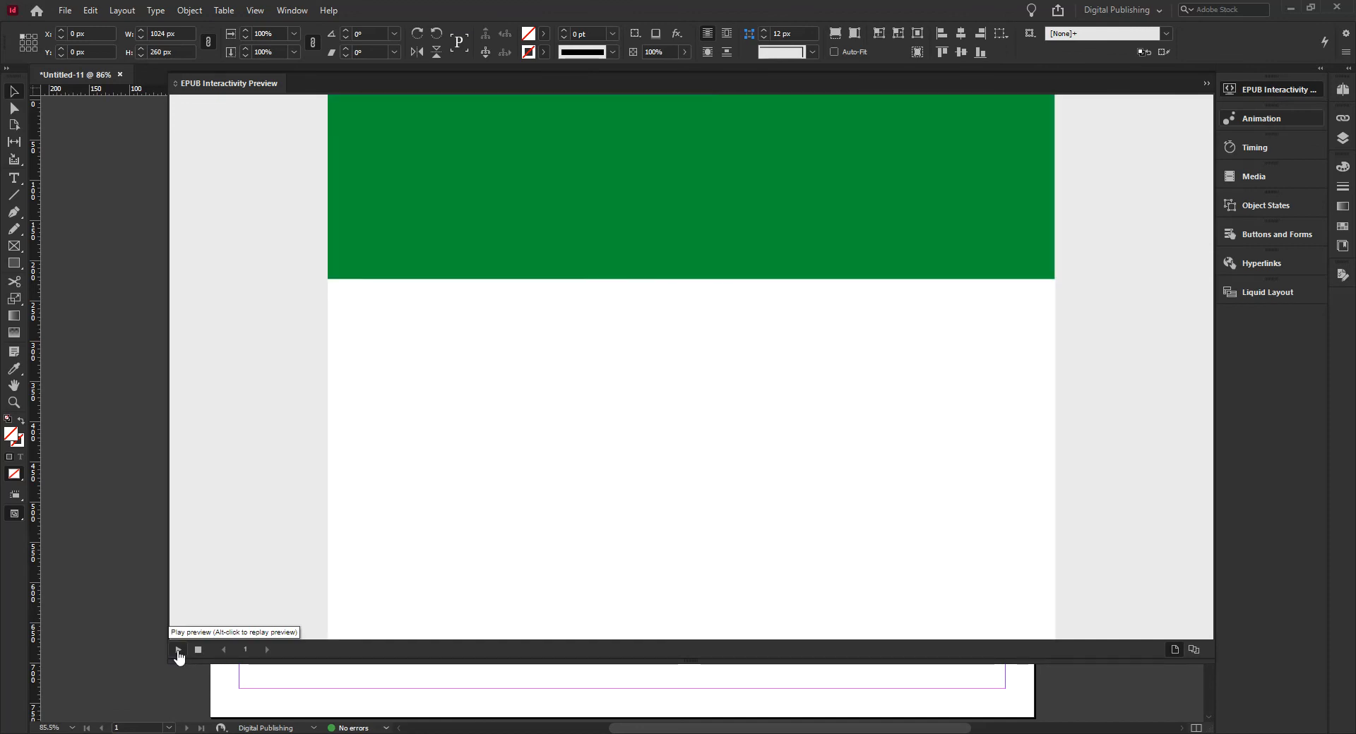